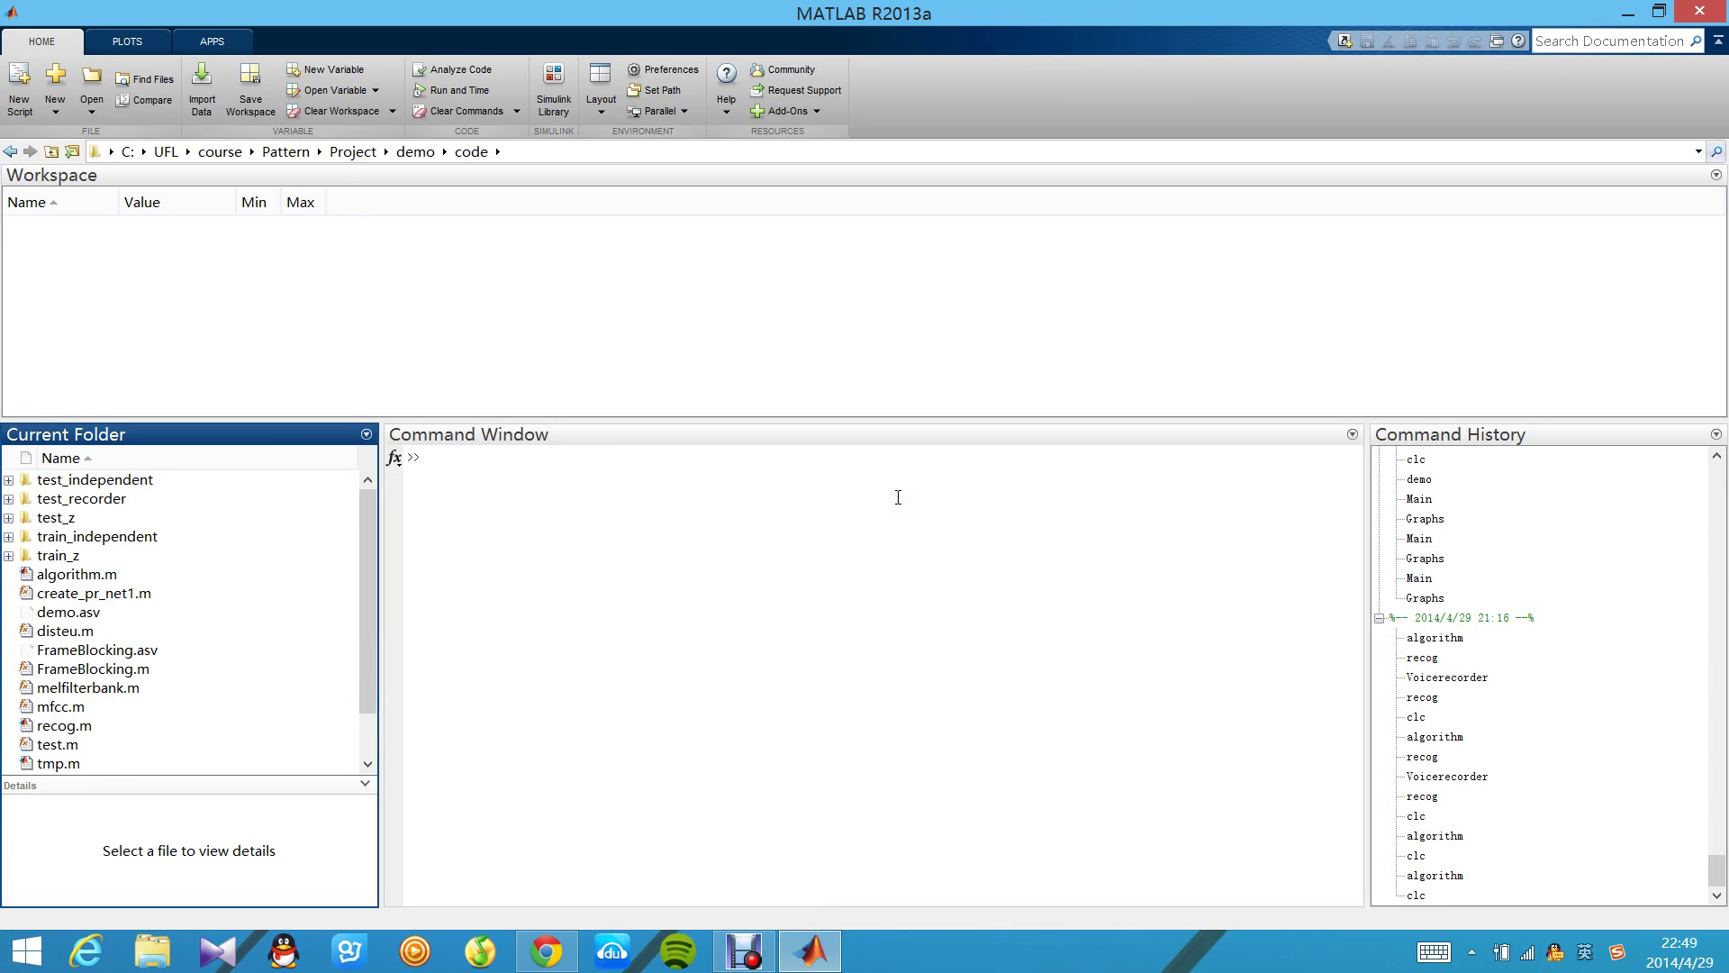
# - Run the algorithm script from the Command Window to plot the s1.wav waveform
pyautogui.press('Down')
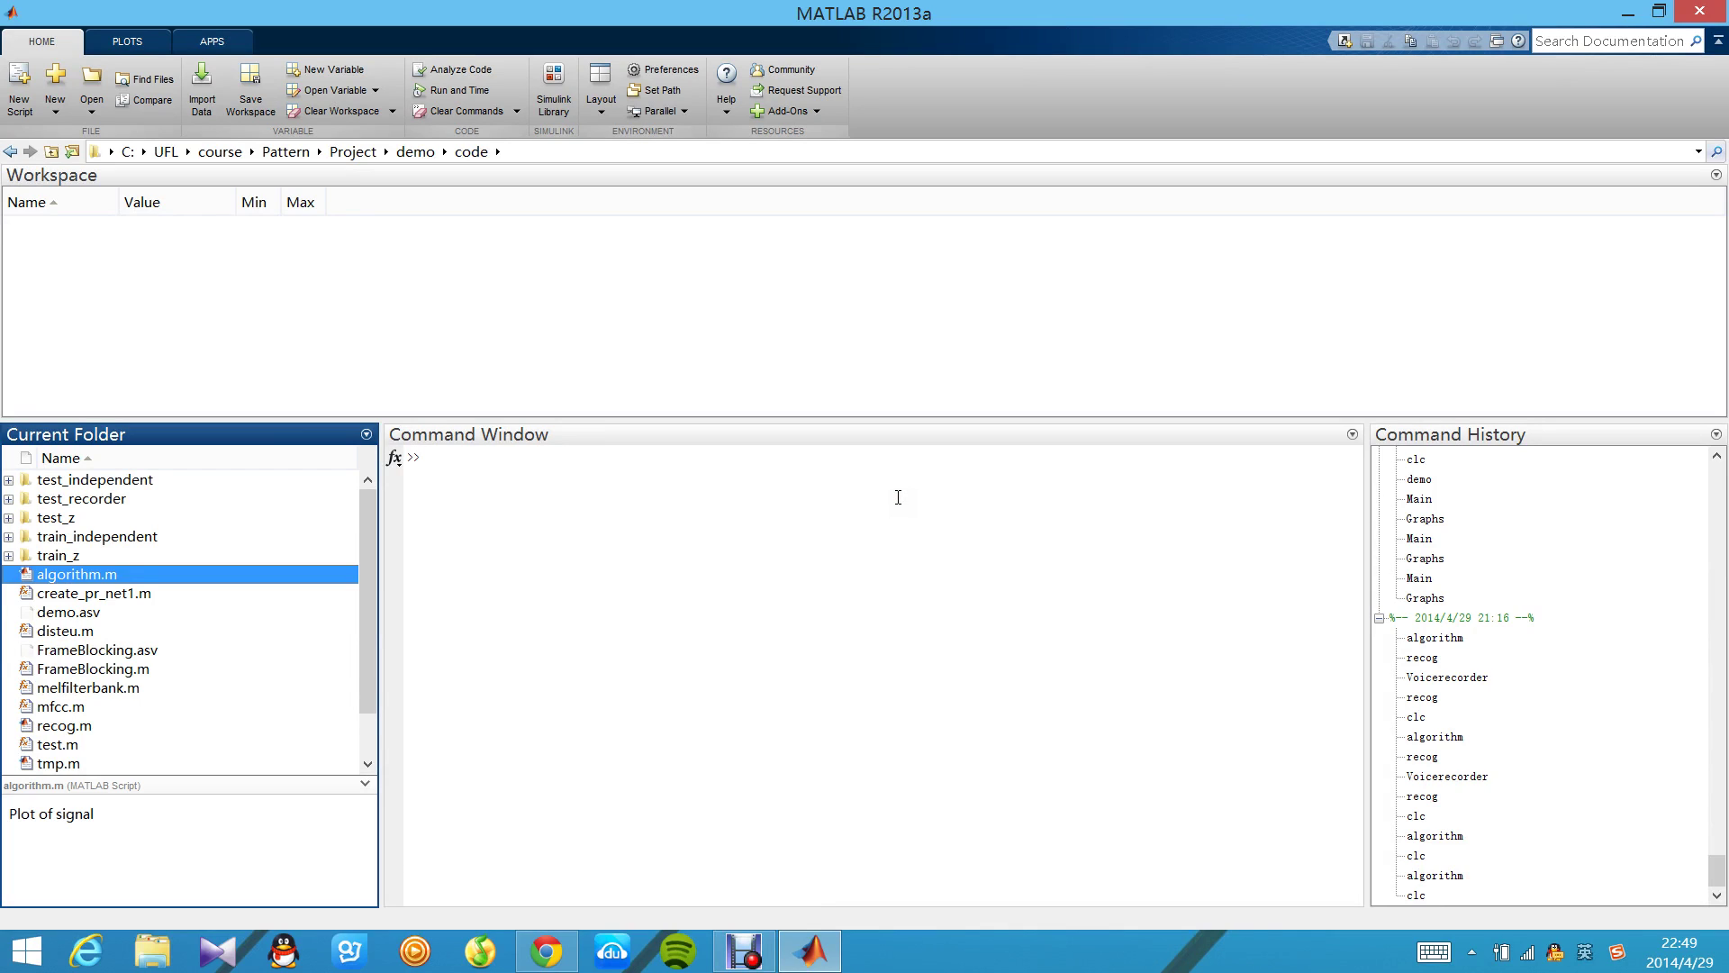
pyautogui.click(897, 497)
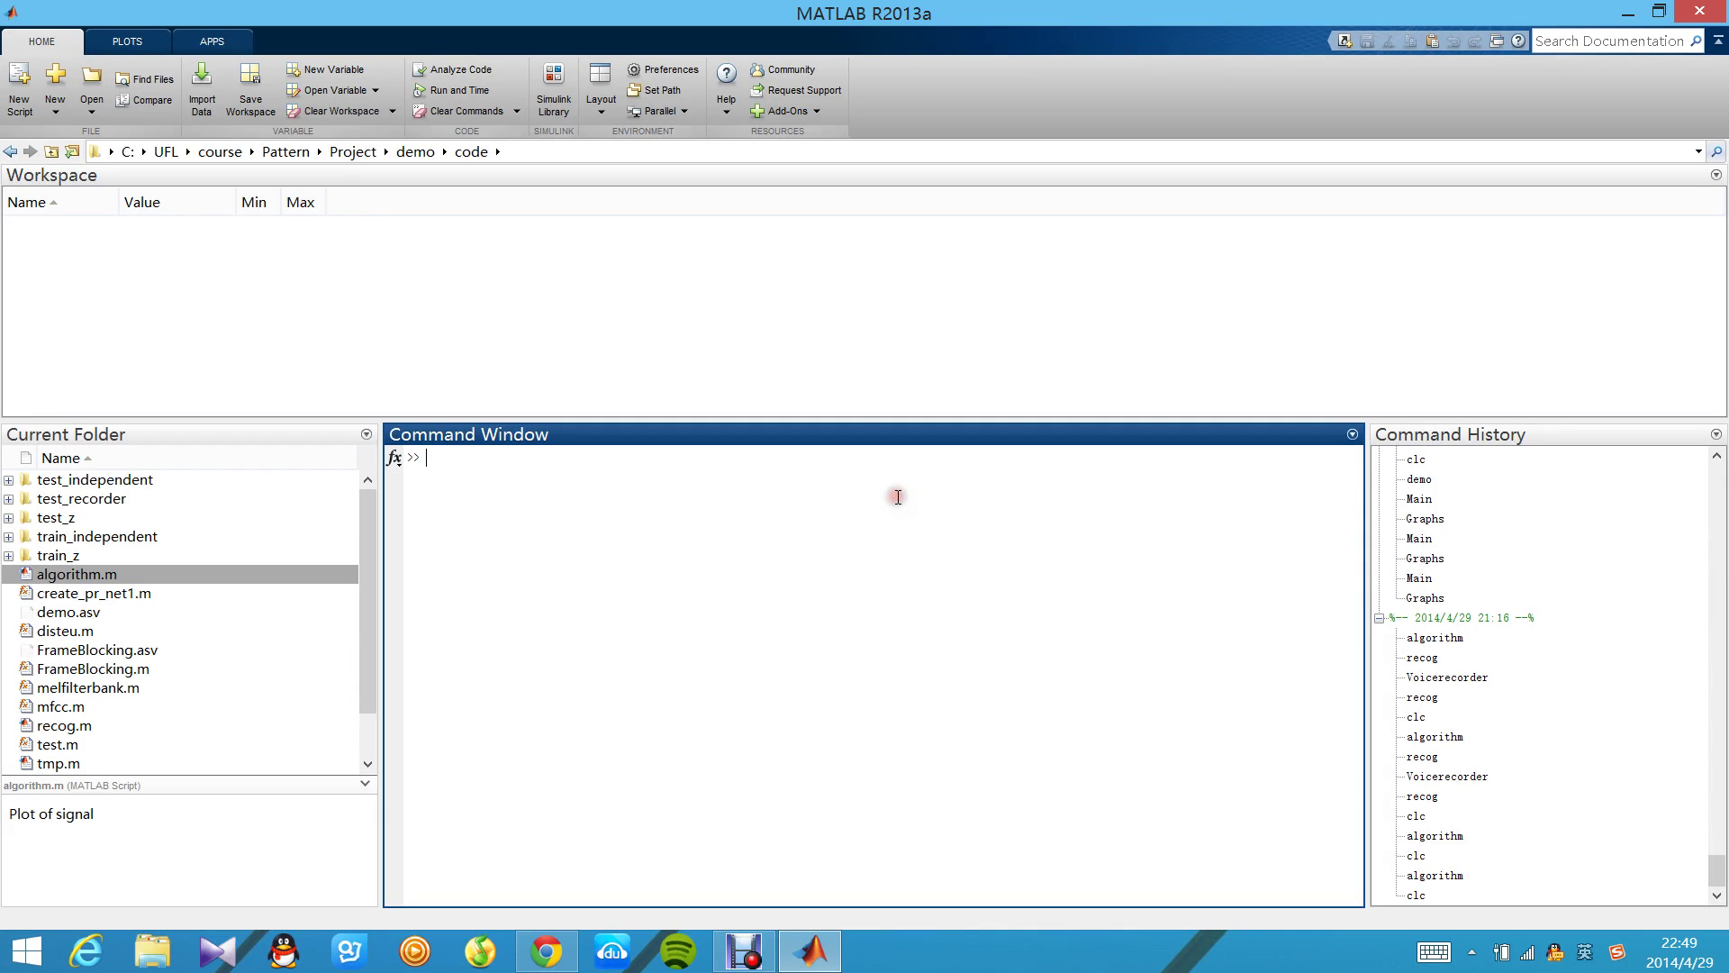
pyautogui.write('algor')
pyautogui.write('ithm')
pyautogui.press('Return')
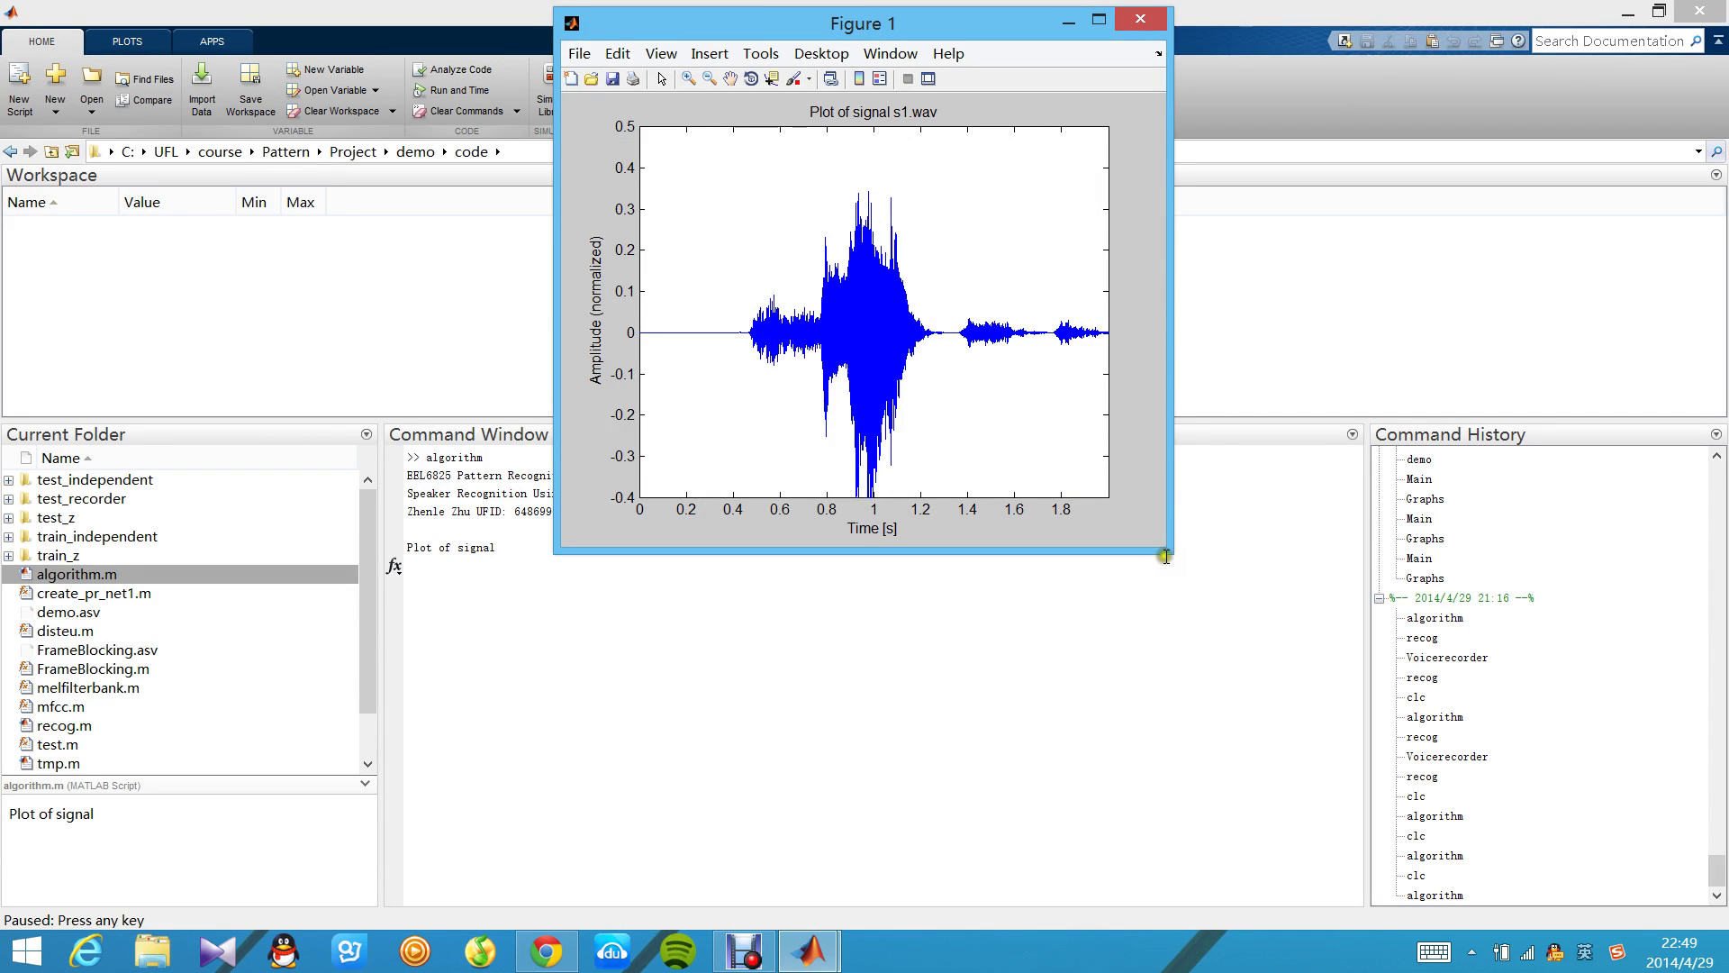
# - Enlarge and reposition the s1.wav signal plot, then continue to the spectrograms
pyautogui.moveTo(1170, 551); pyautogui.dragTo(1405, 697)
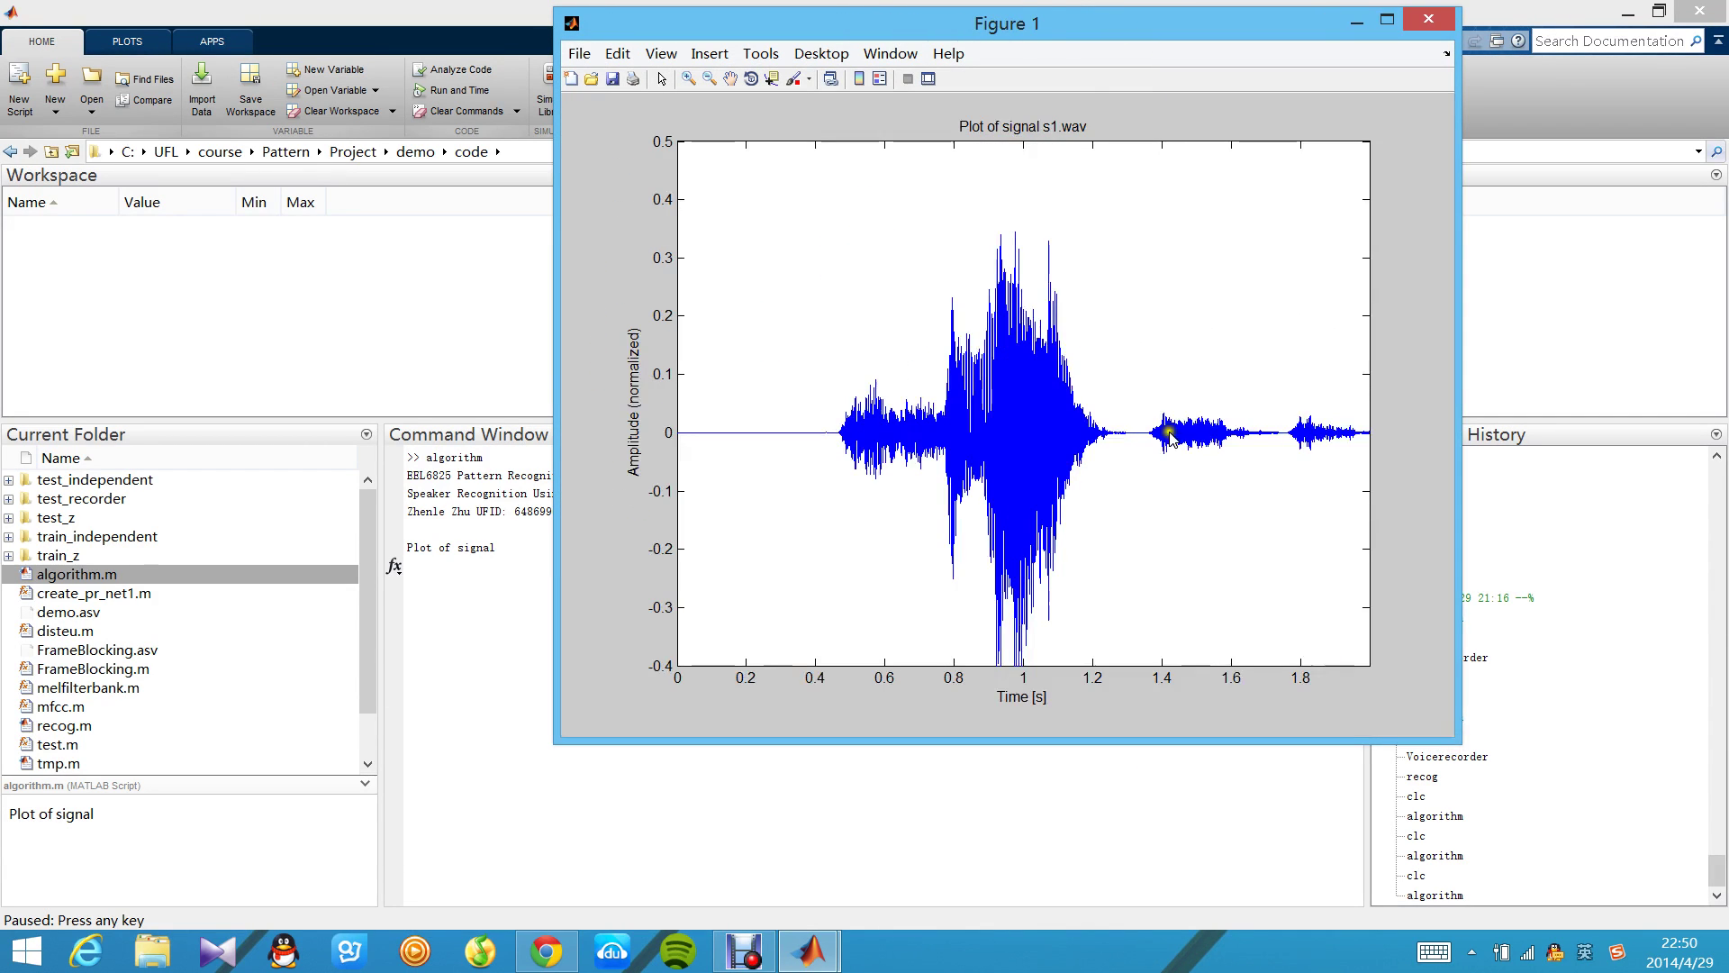
pyautogui.moveTo(1033, 24); pyautogui.dragTo(803, 64)
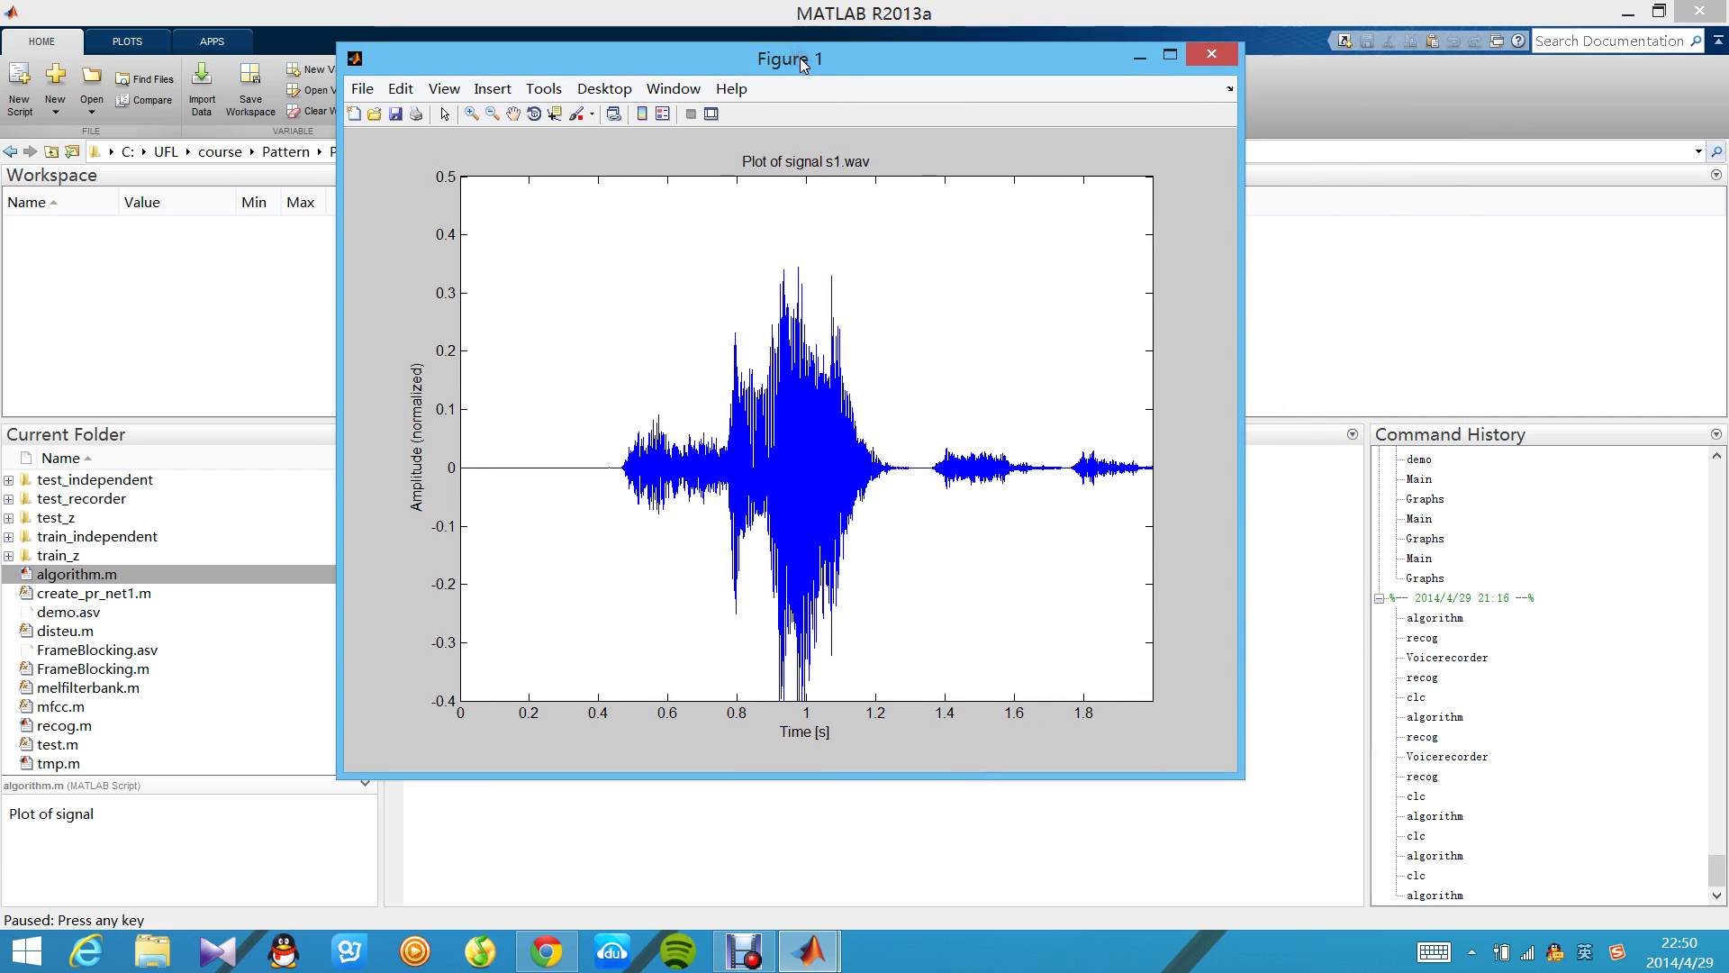
pyautogui.press('Return')
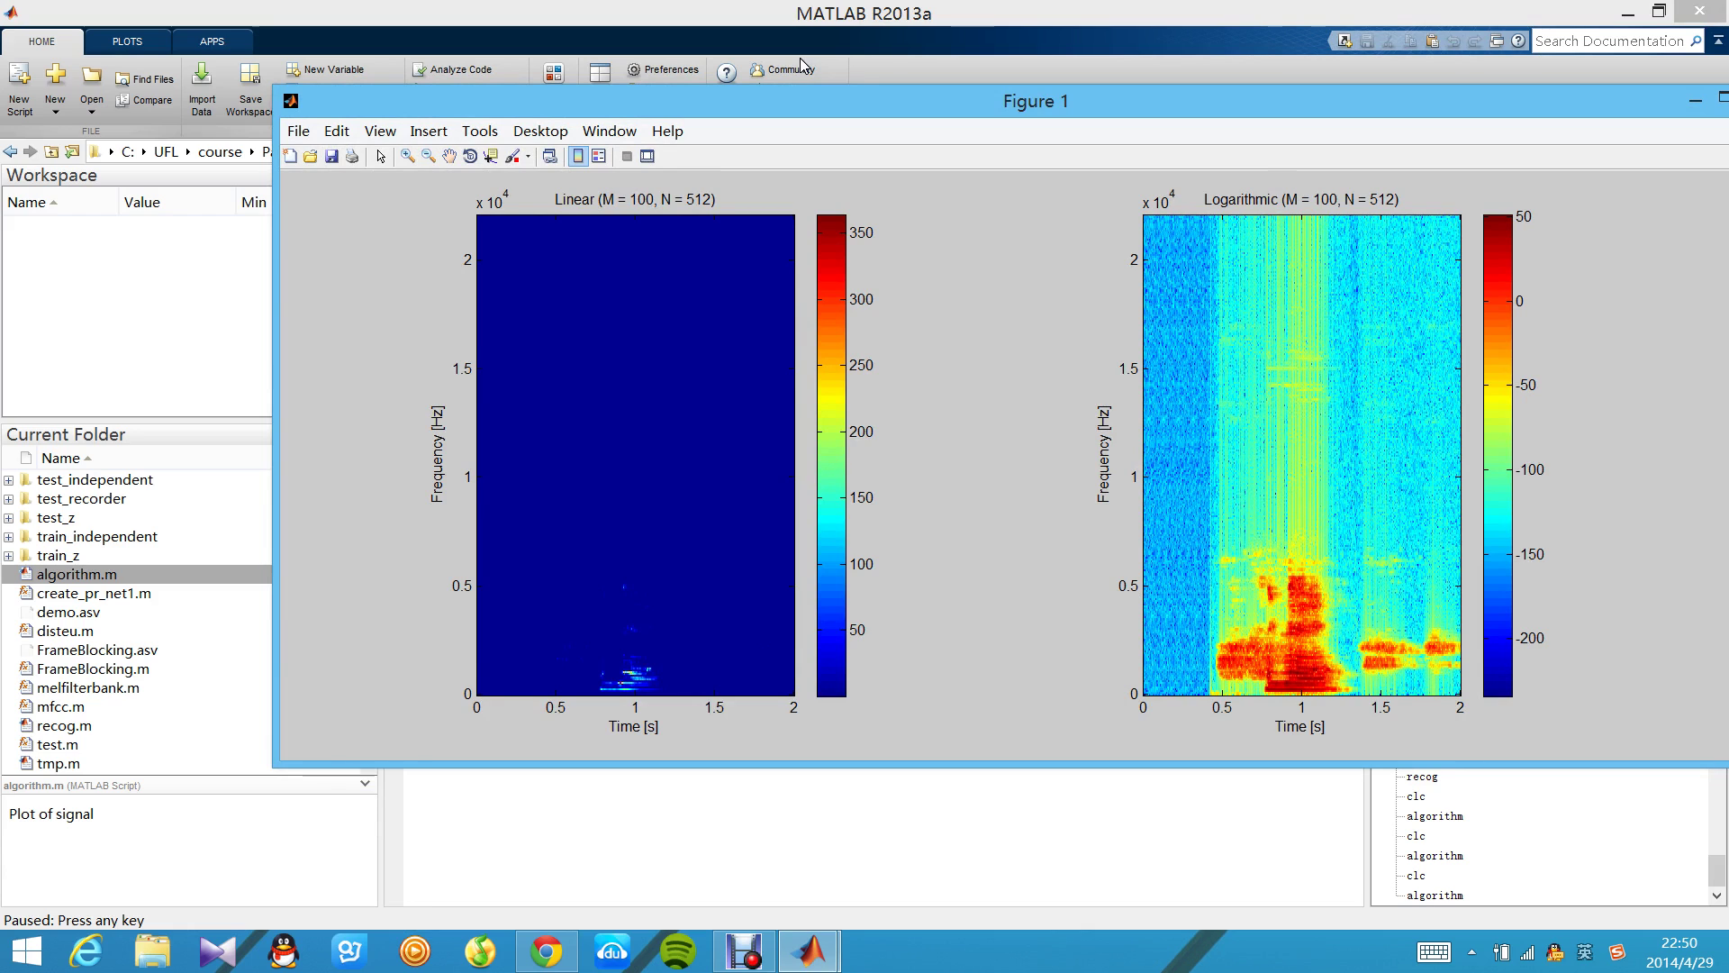
# - Close the linear and logarithmic spectrogram figure and continue the script
pyautogui.moveTo(951, 99); pyautogui.dragTo(746, 118)
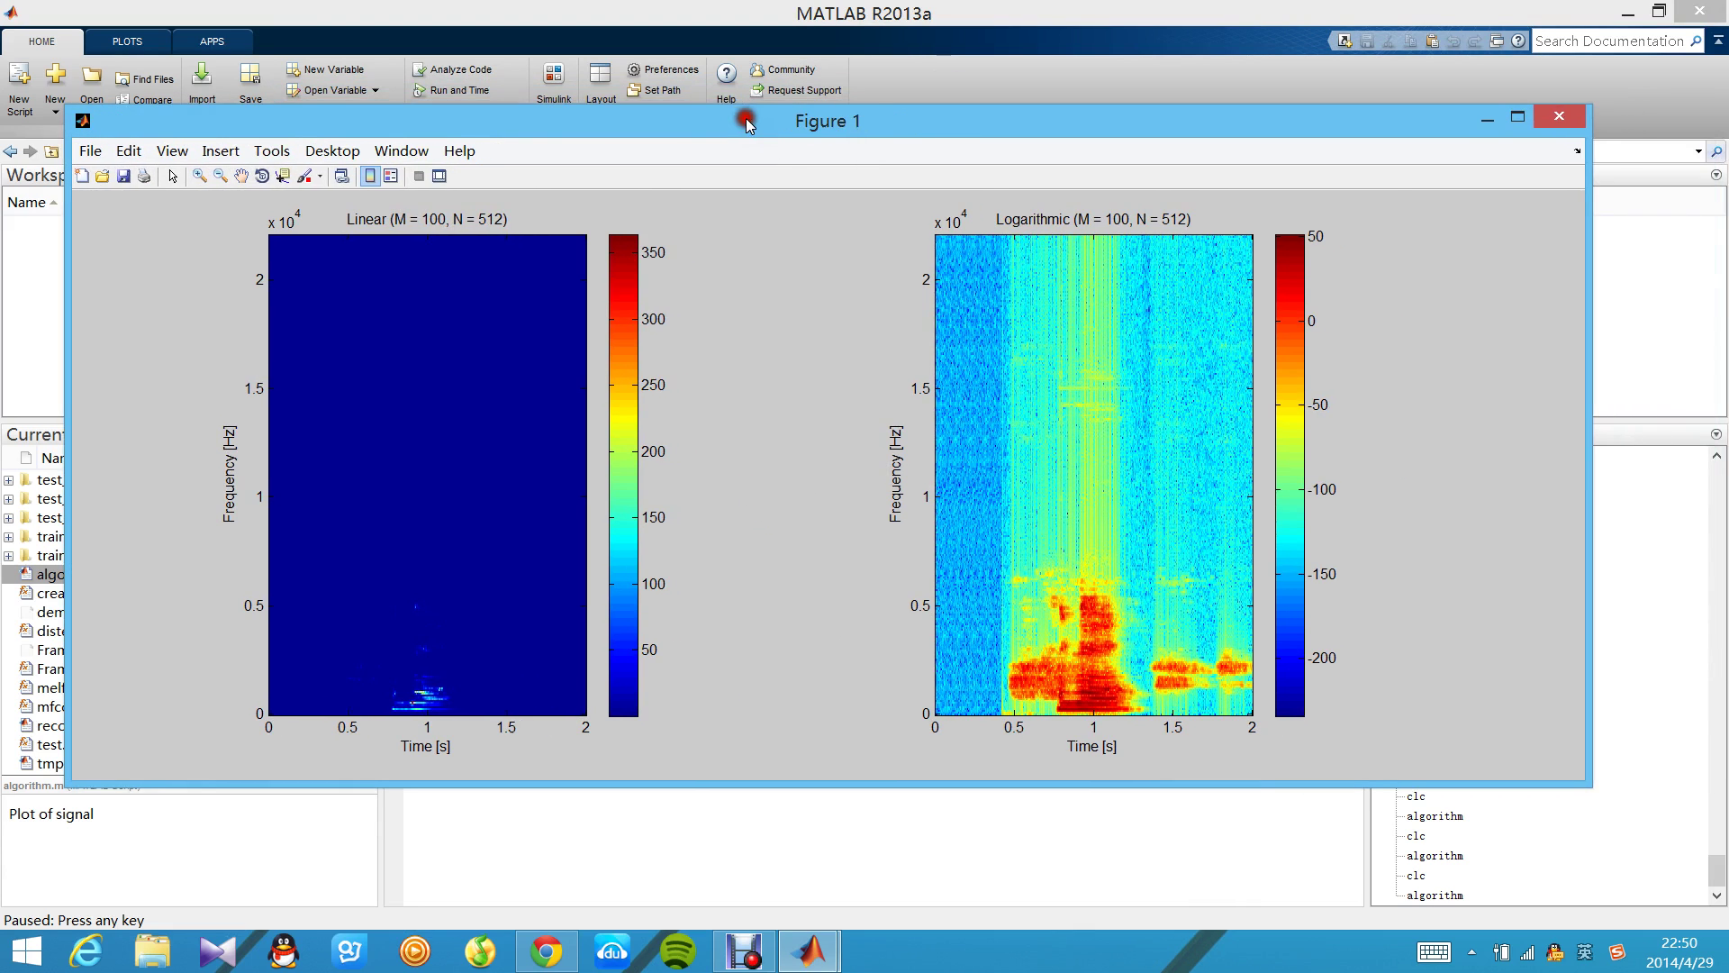
pyautogui.click(1555, 114)
pyautogui.press('Return')
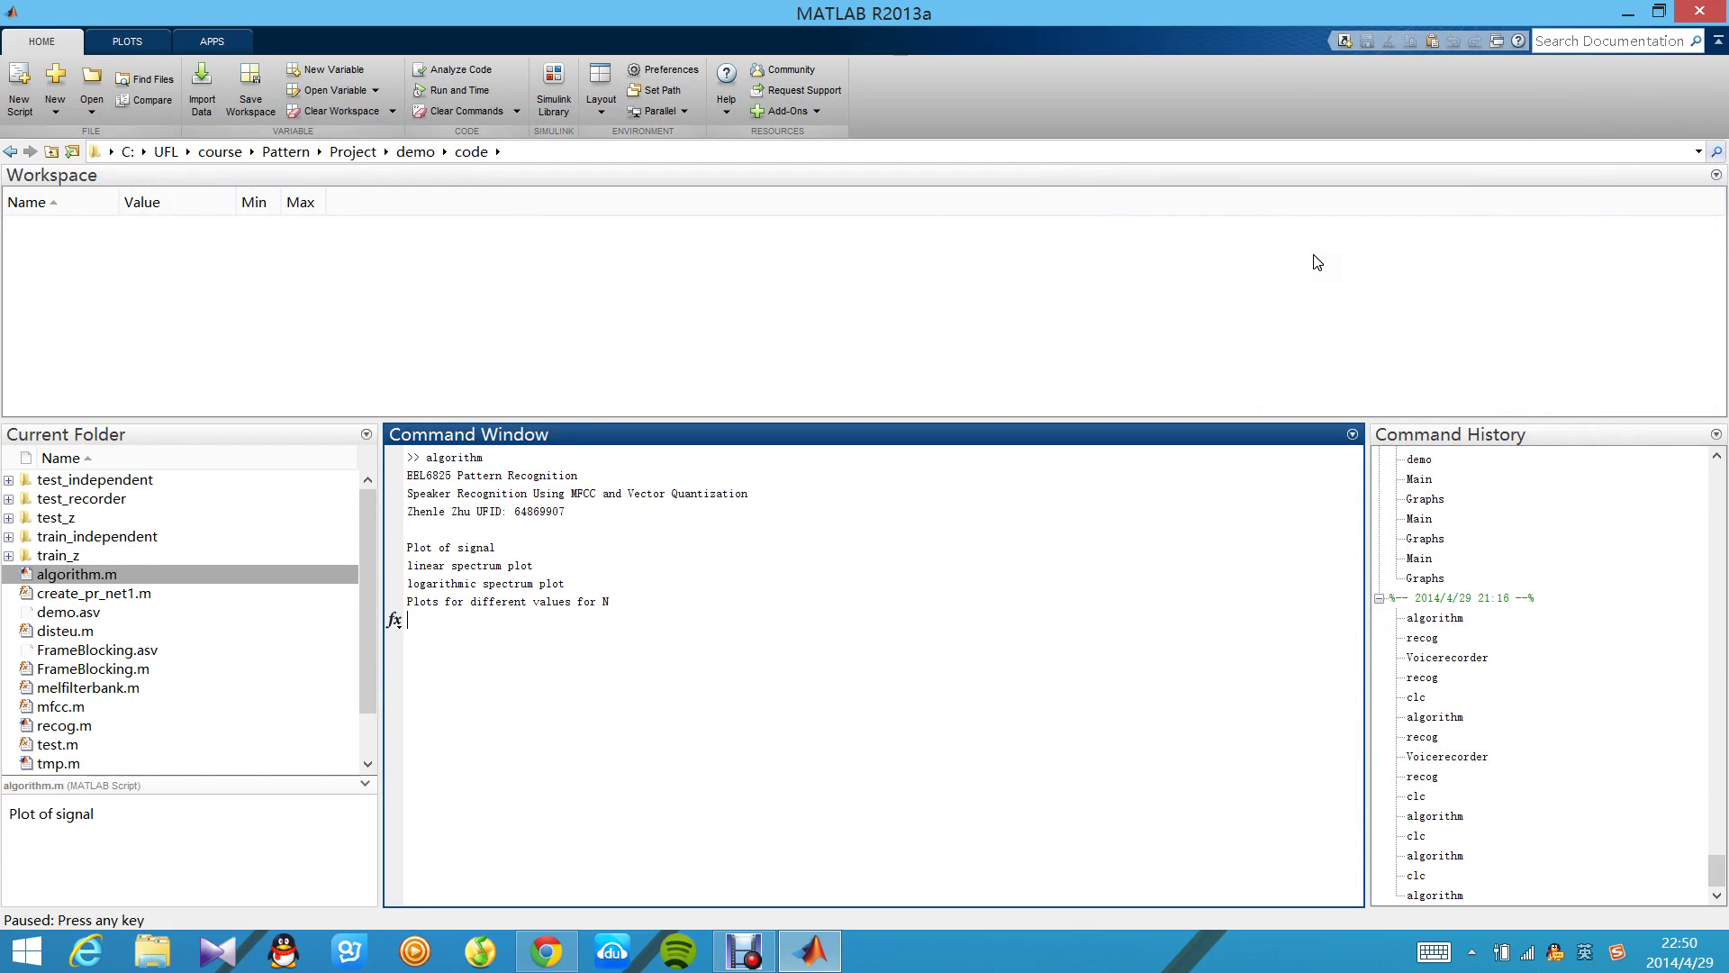
# - Review the power spectra for N = 256, 512 and 1024, then continue past them
pyautogui.press('Return')
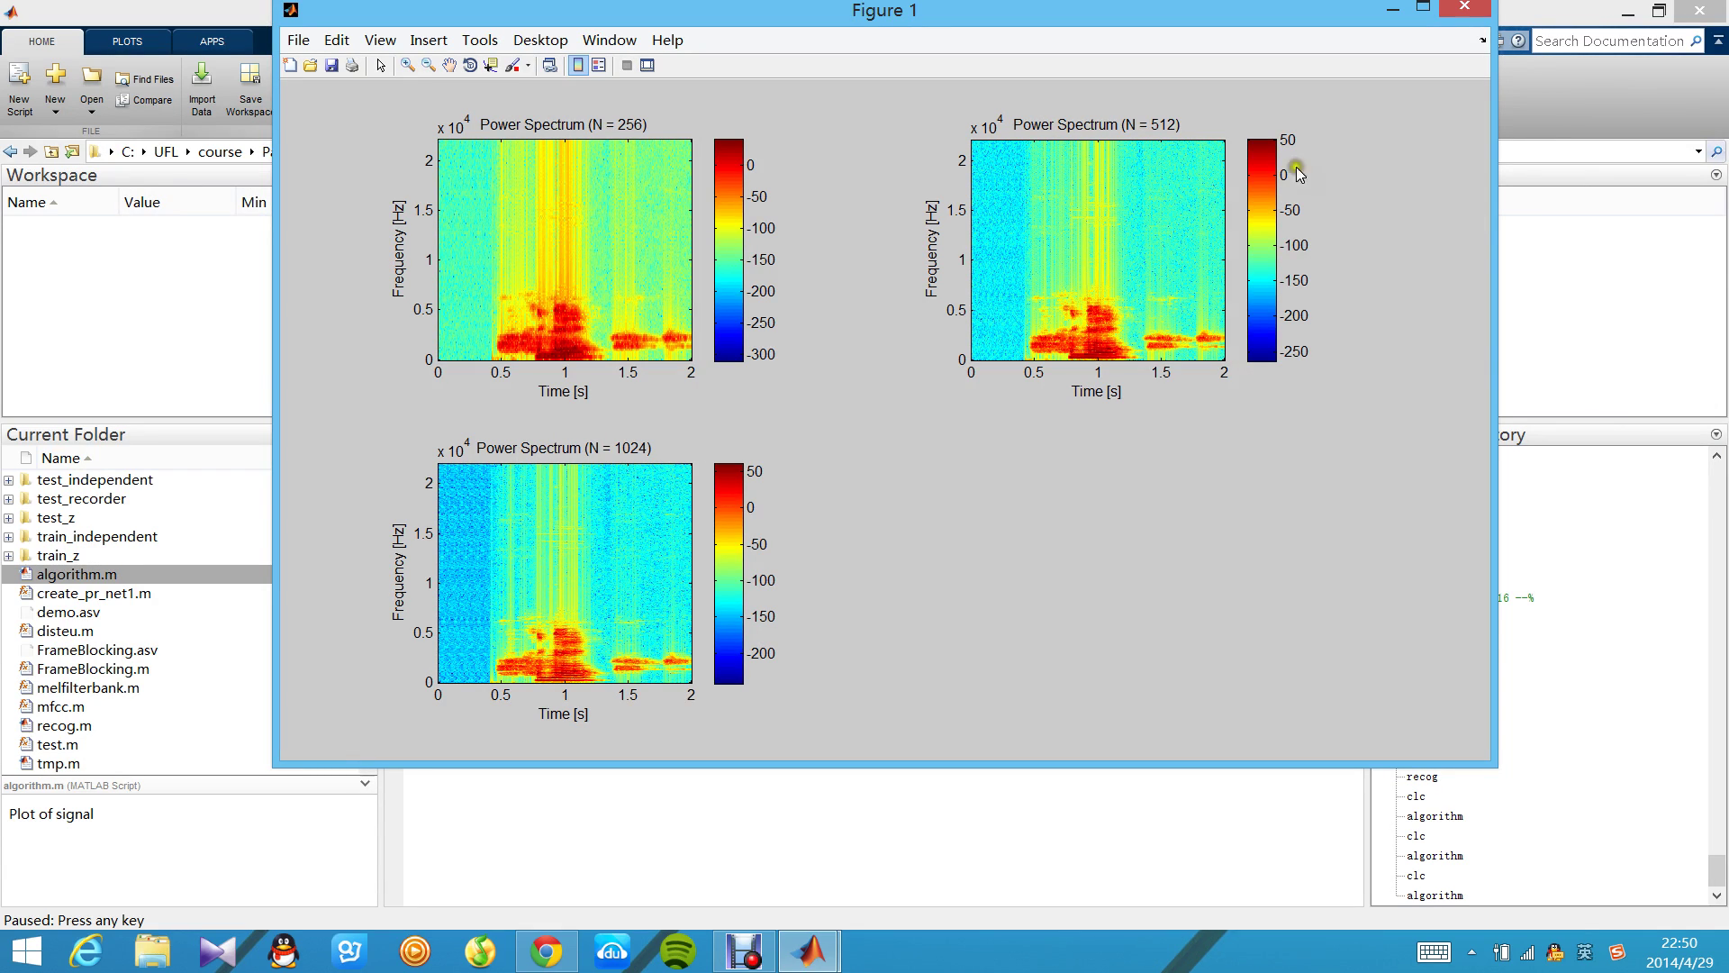
pyautogui.moveTo(1210, 32); pyautogui.dragTo(1184, 94)
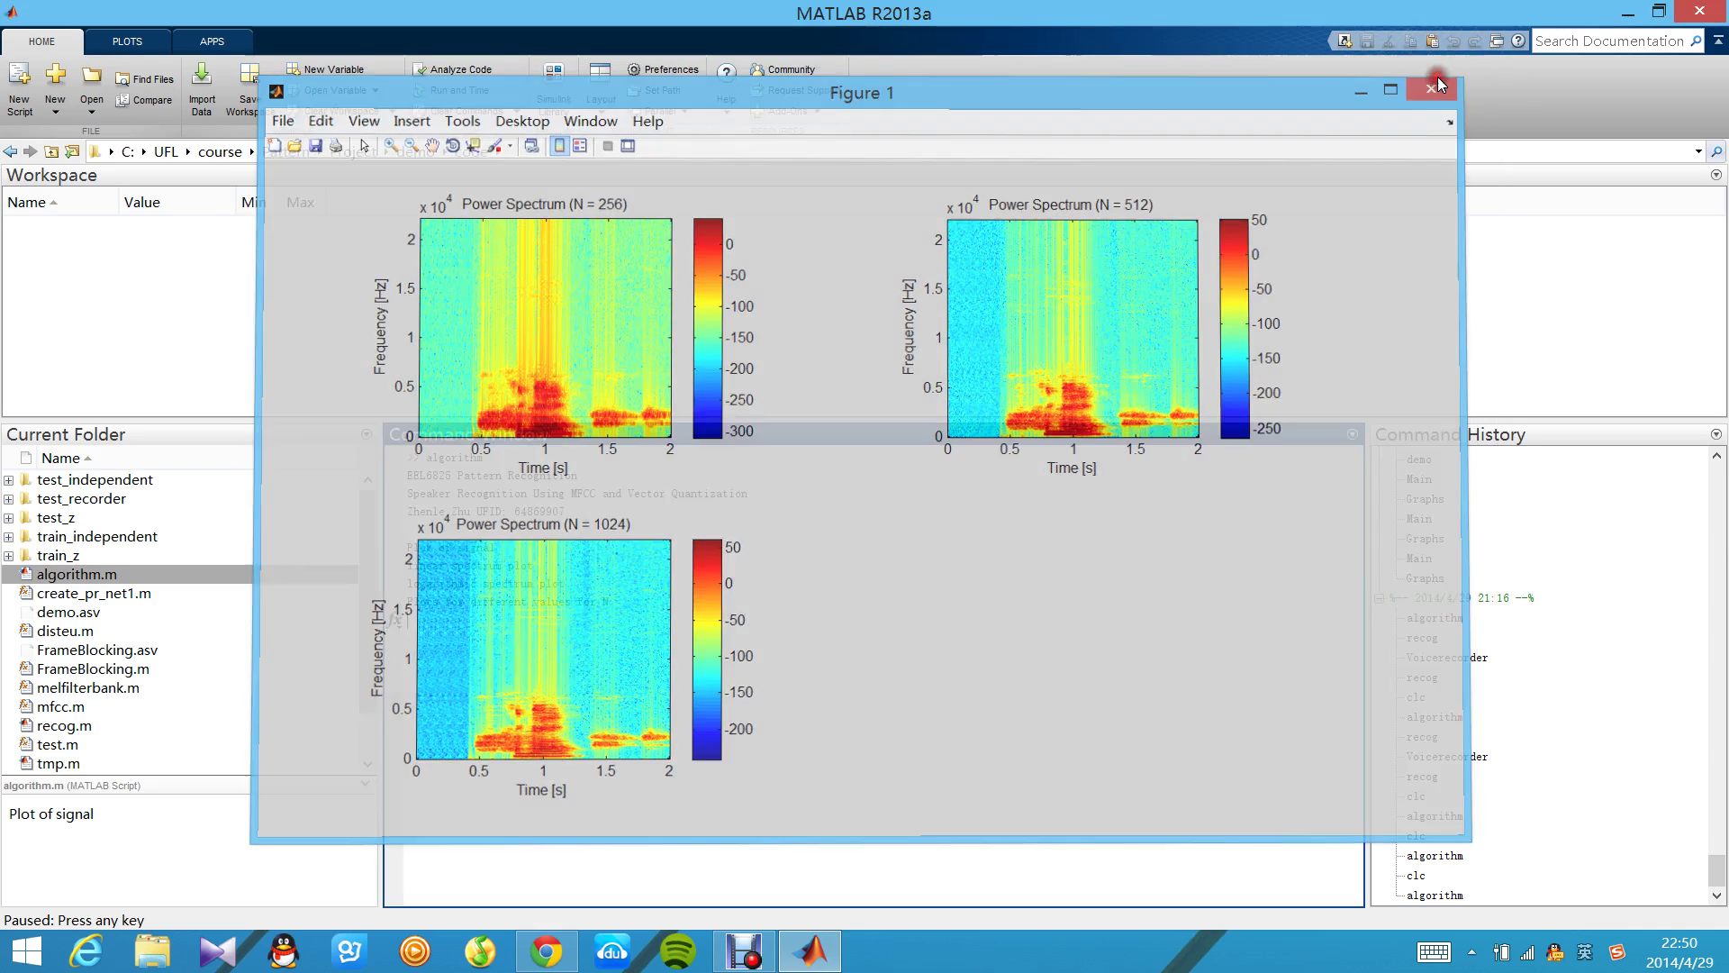
pyautogui.click(1438, 81)
pyautogui.press('Return')
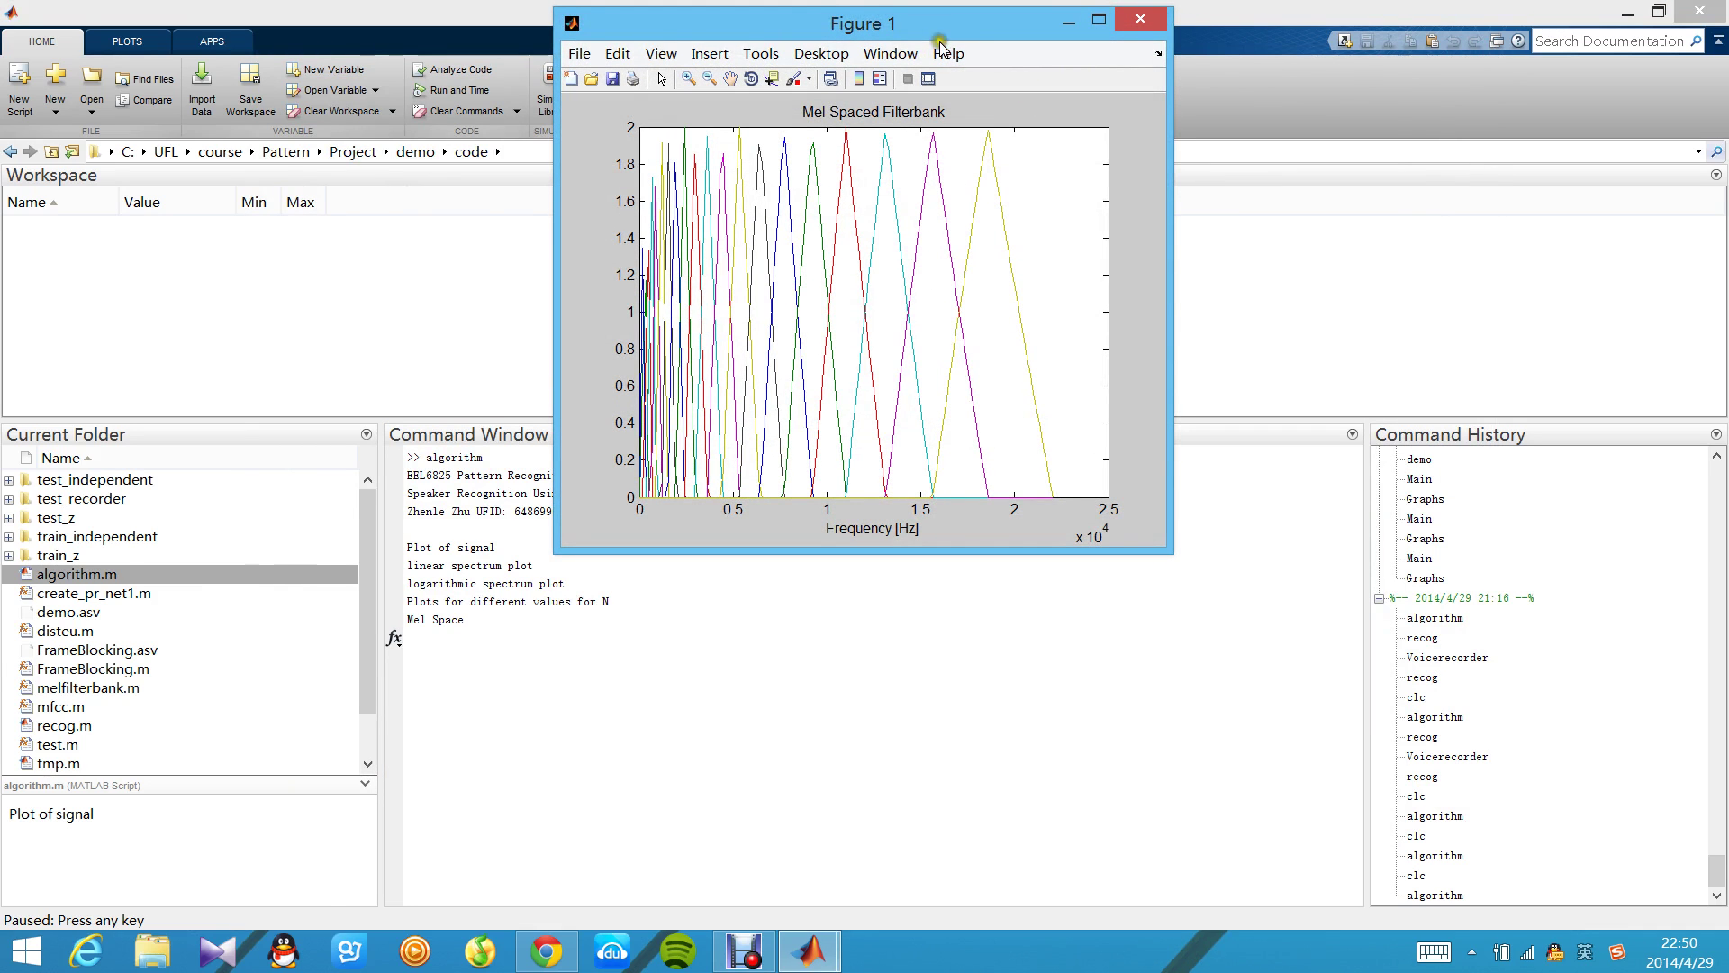
# - Move and enlarge the Mel-spaced filterbank figure, then close it
pyautogui.moveTo(925, 21); pyautogui.dragTo(826, 126)
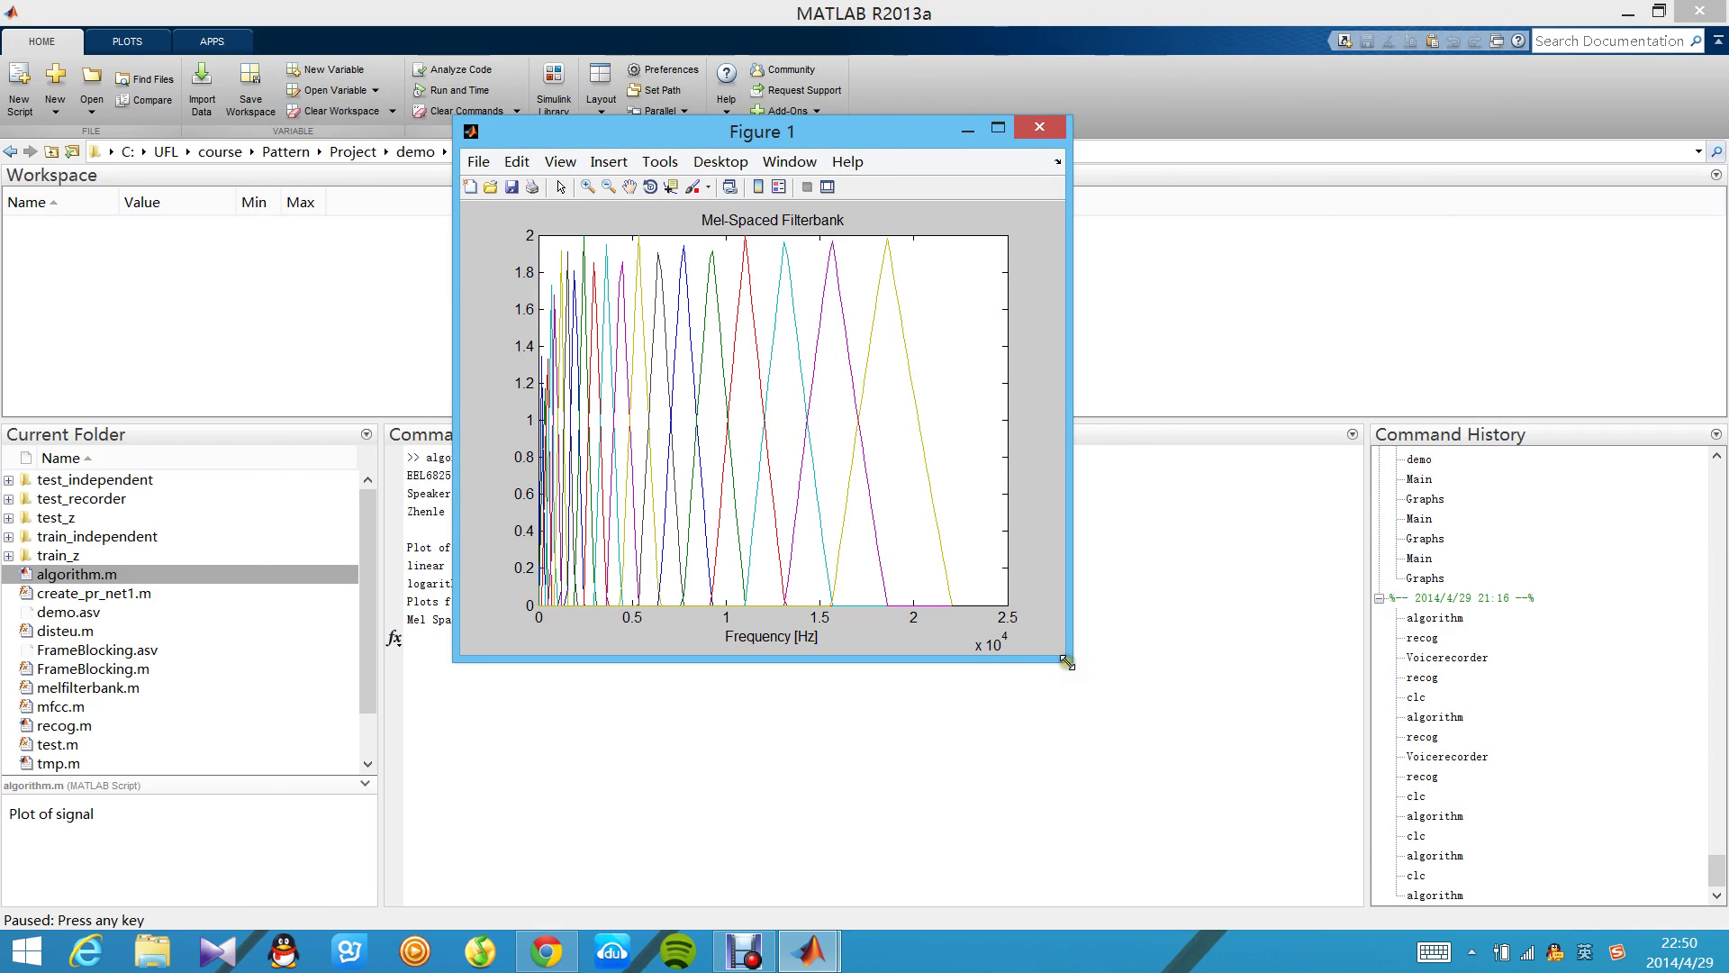
pyautogui.moveTo(1067, 659); pyautogui.dragTo(1246, 776)
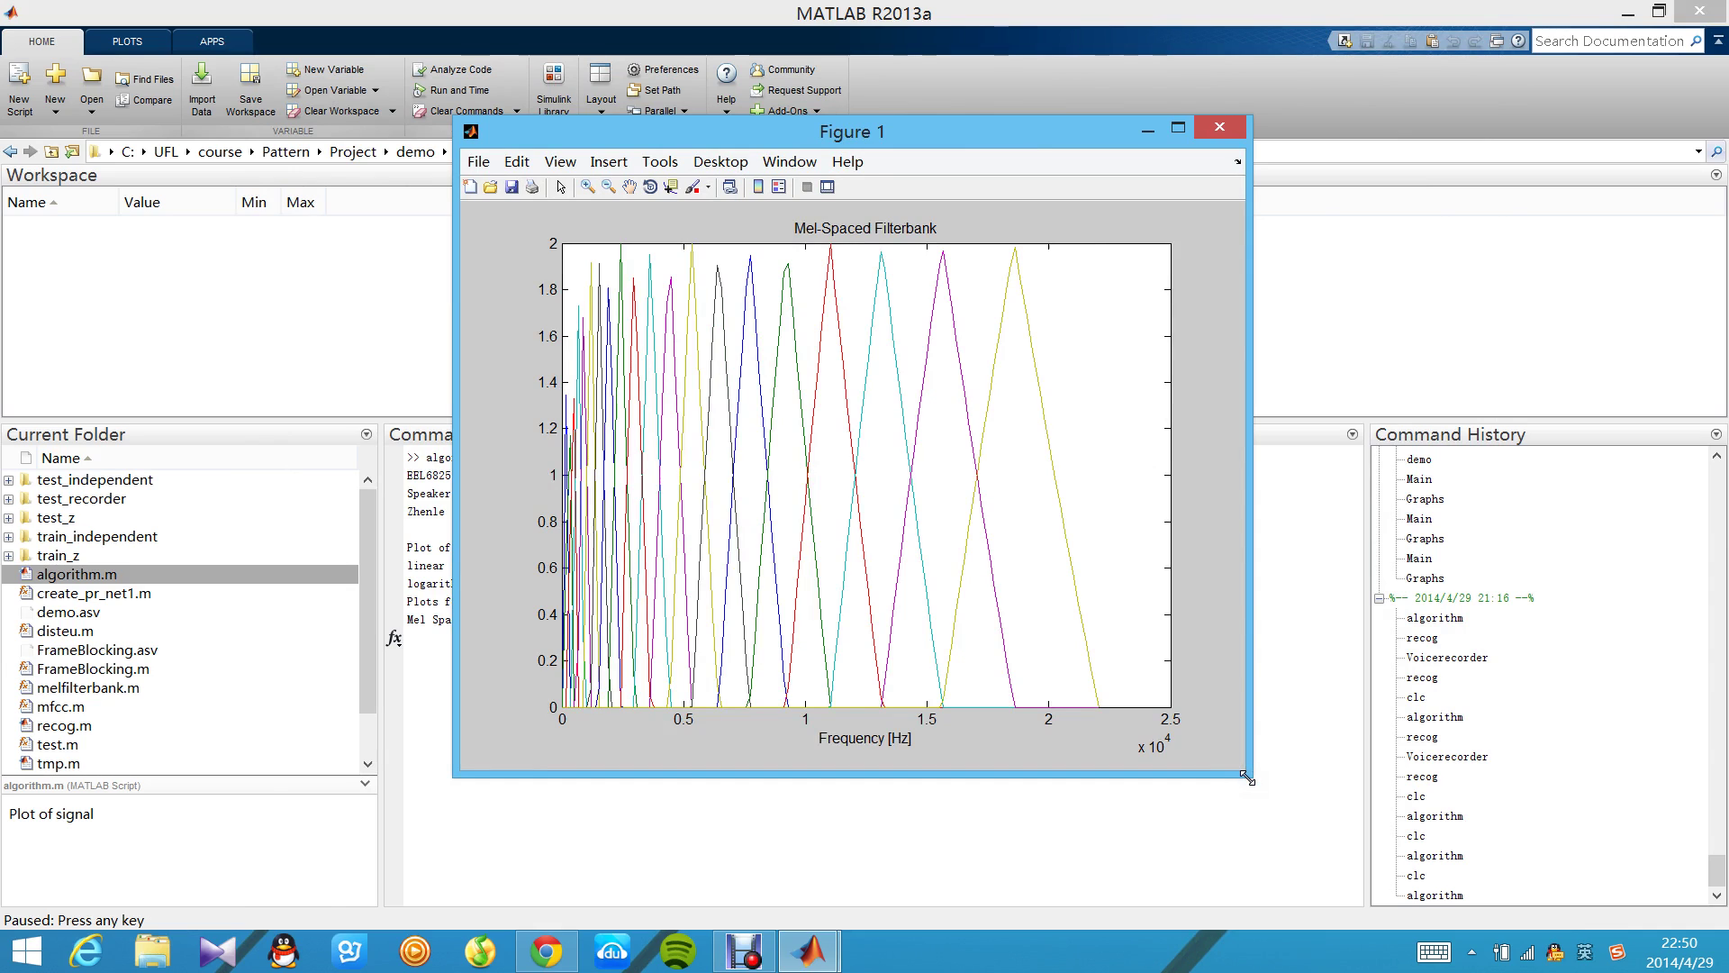
pyautogui.click(1227, 128)
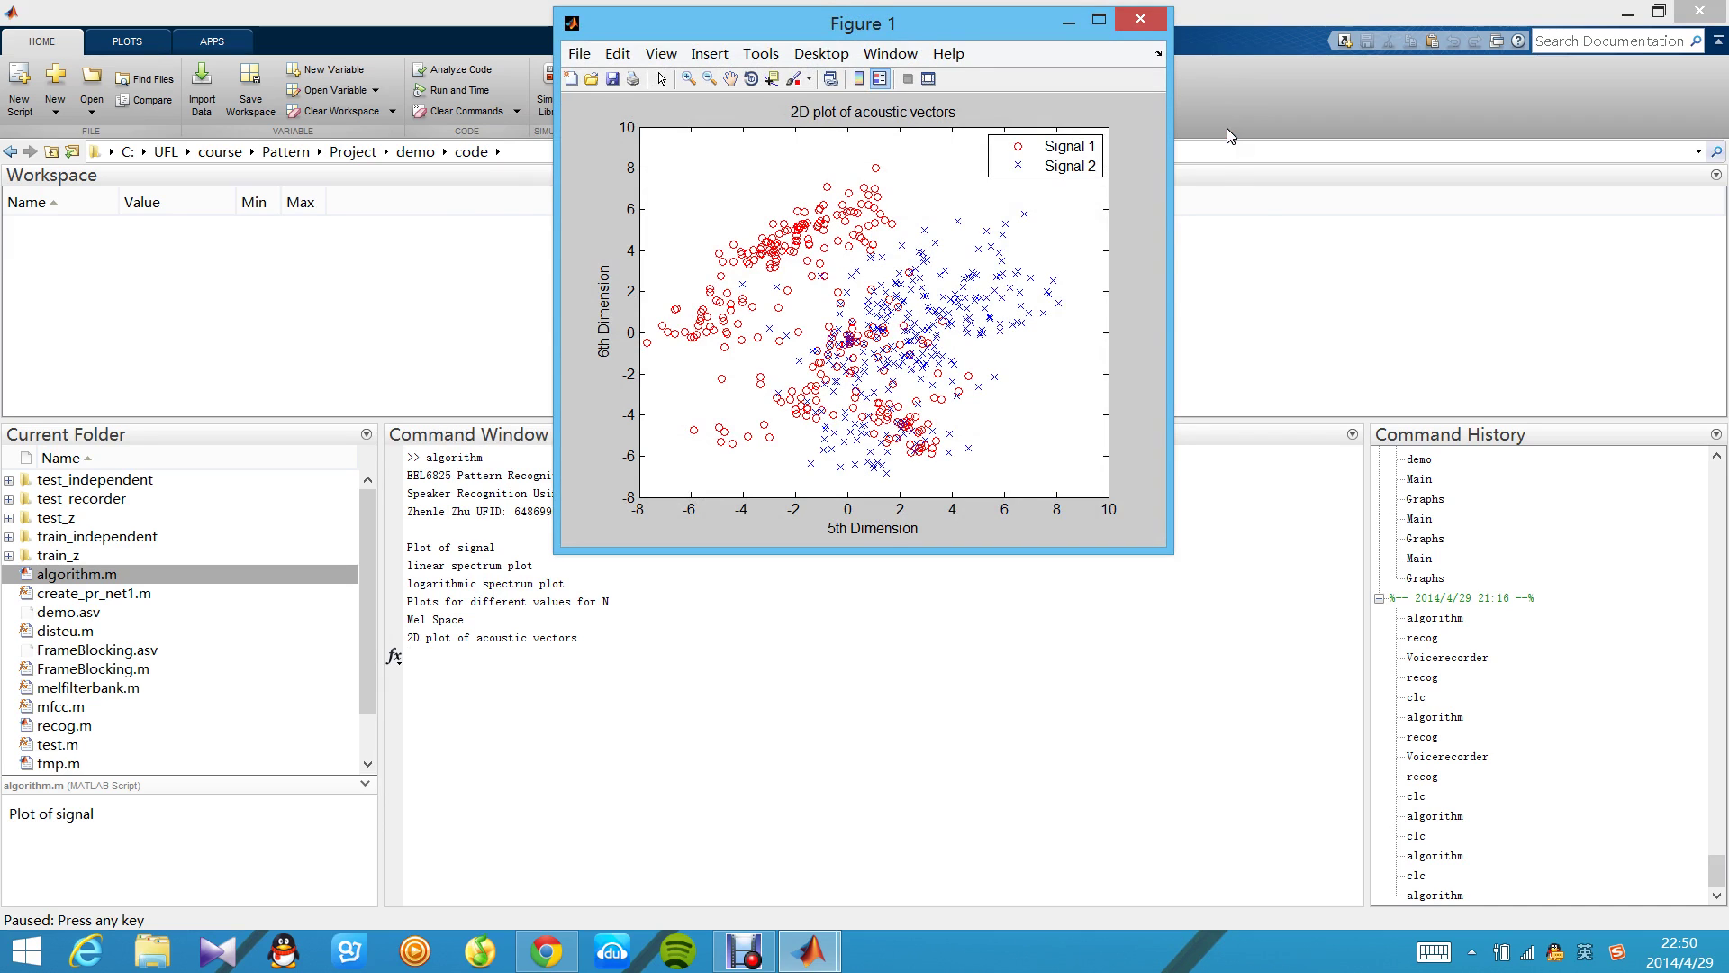
# - Enlarge and close the Signal 1 and Signal 2 acoustic vectors plot
pyautogui.moveTo(1173, 552); pyautogui.dragTo(1363, 746)
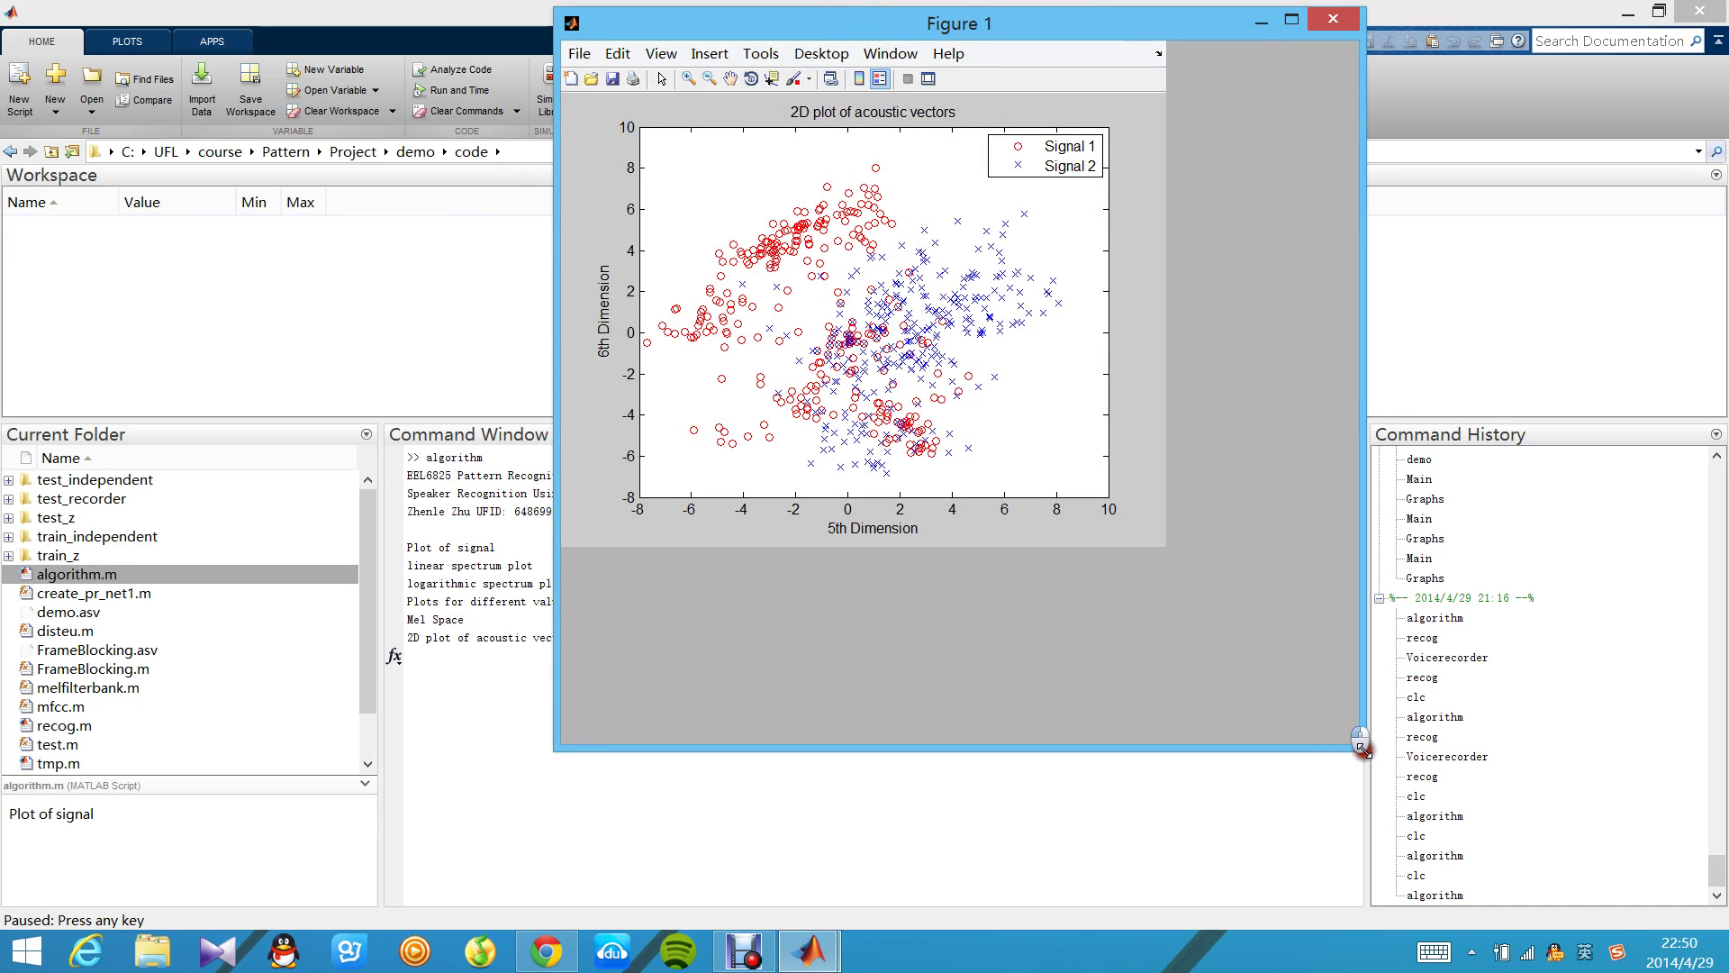
pyautogui.click(1328, 18)
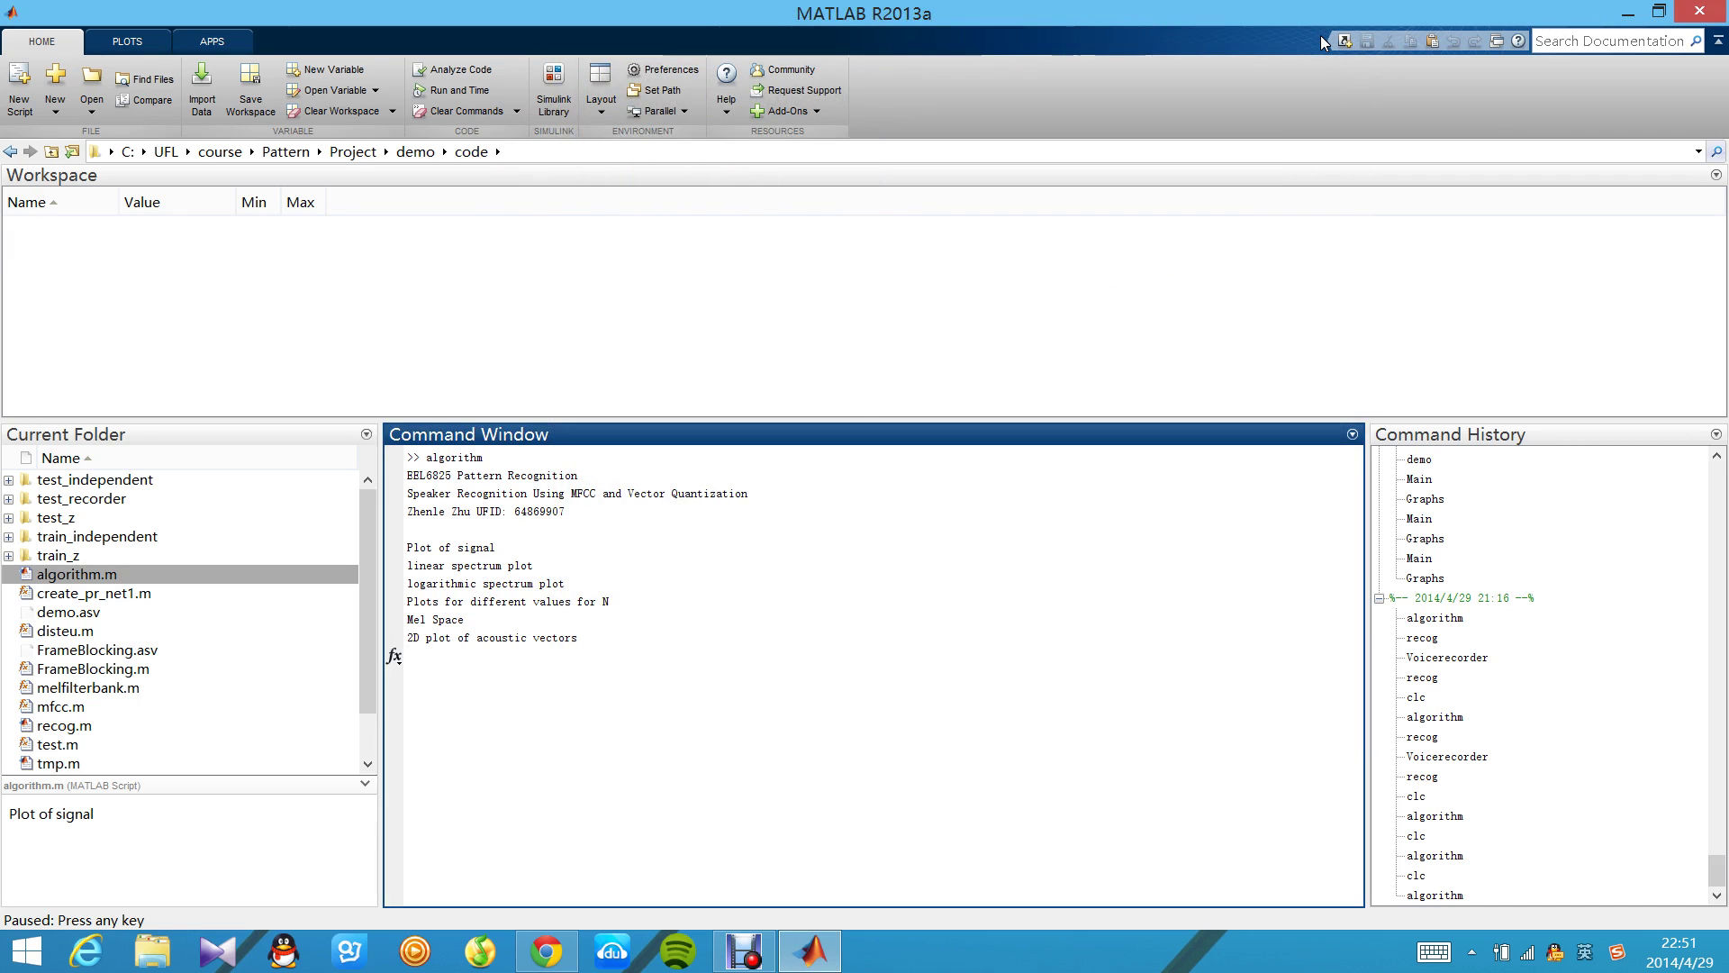
pyautogui.press('Return')
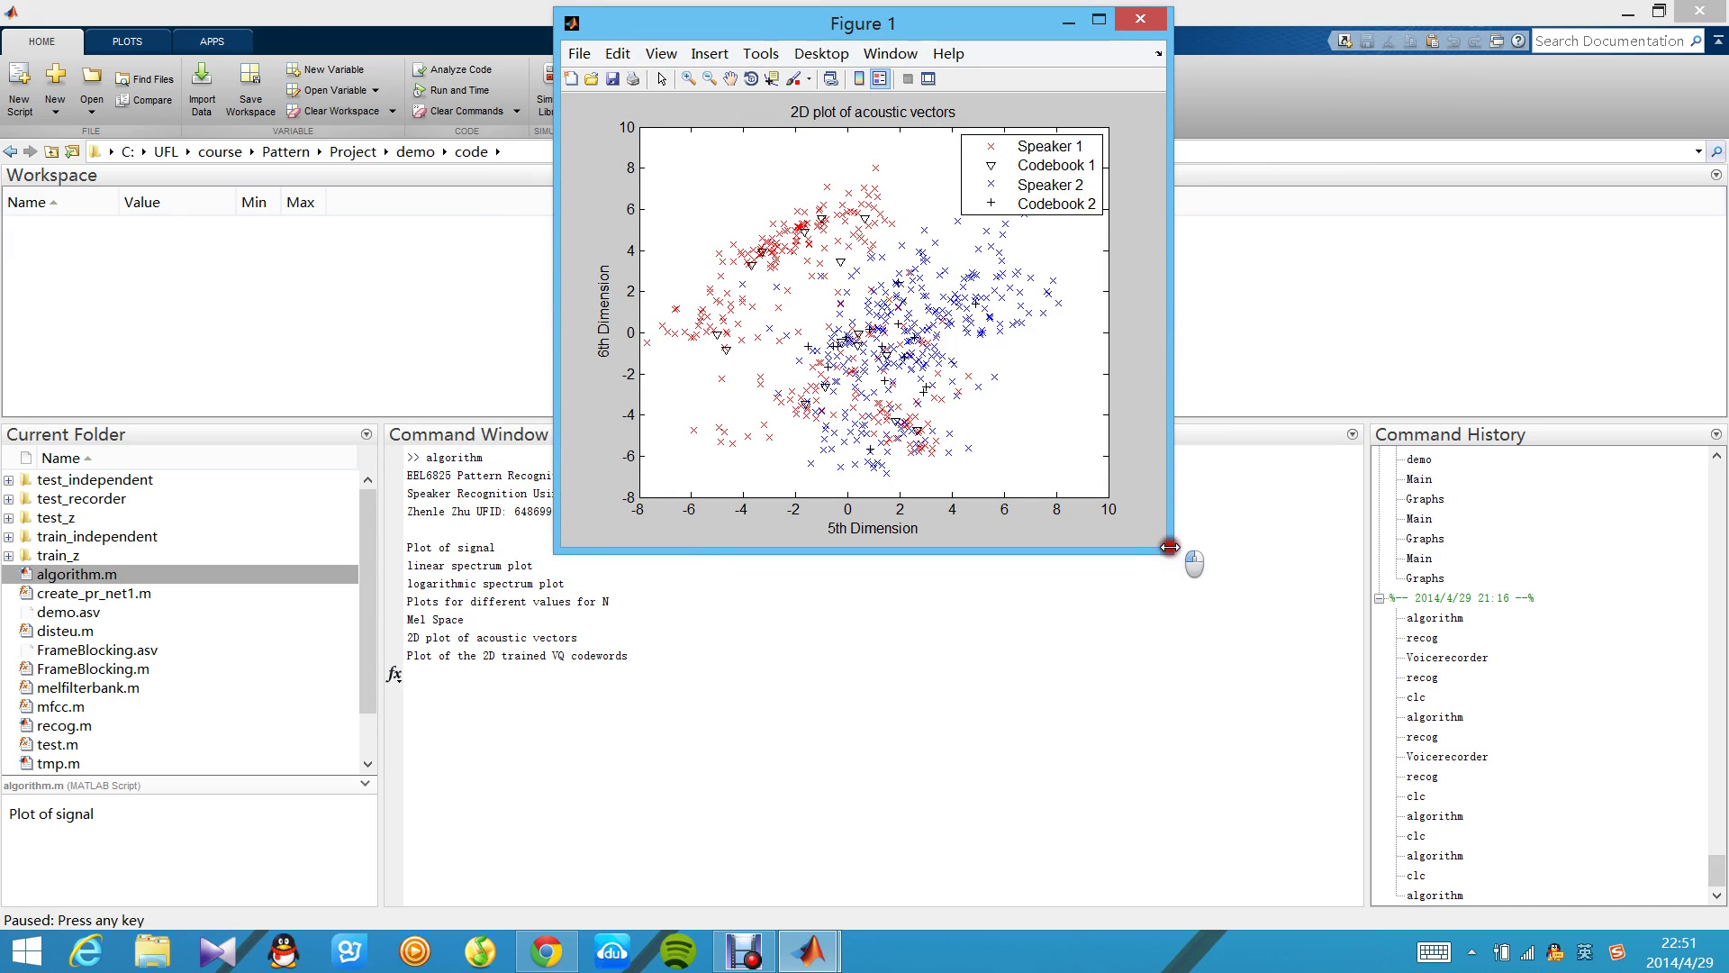
# - Widen and close the trained VQ codewords plot, letting the script finish
pyautogui.moveTo(1170, 553); pyautogui.dragTo(1339, 673)
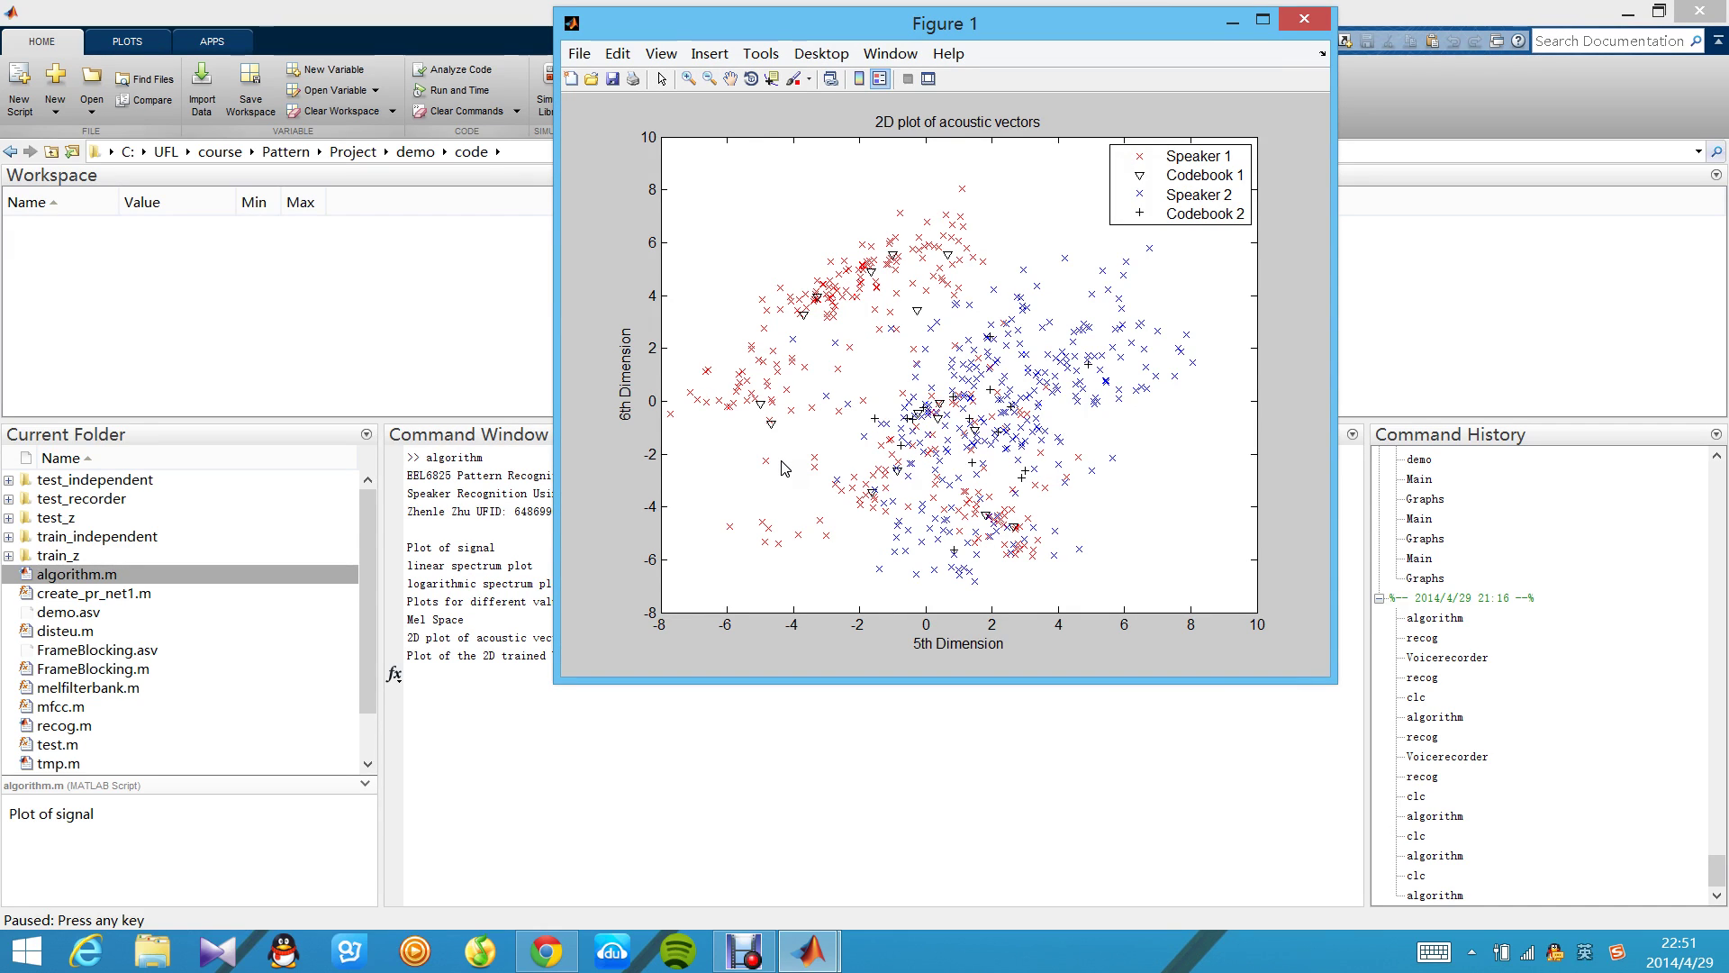
pyautogui.click(1305, 20)
pyautogui.press('Return')
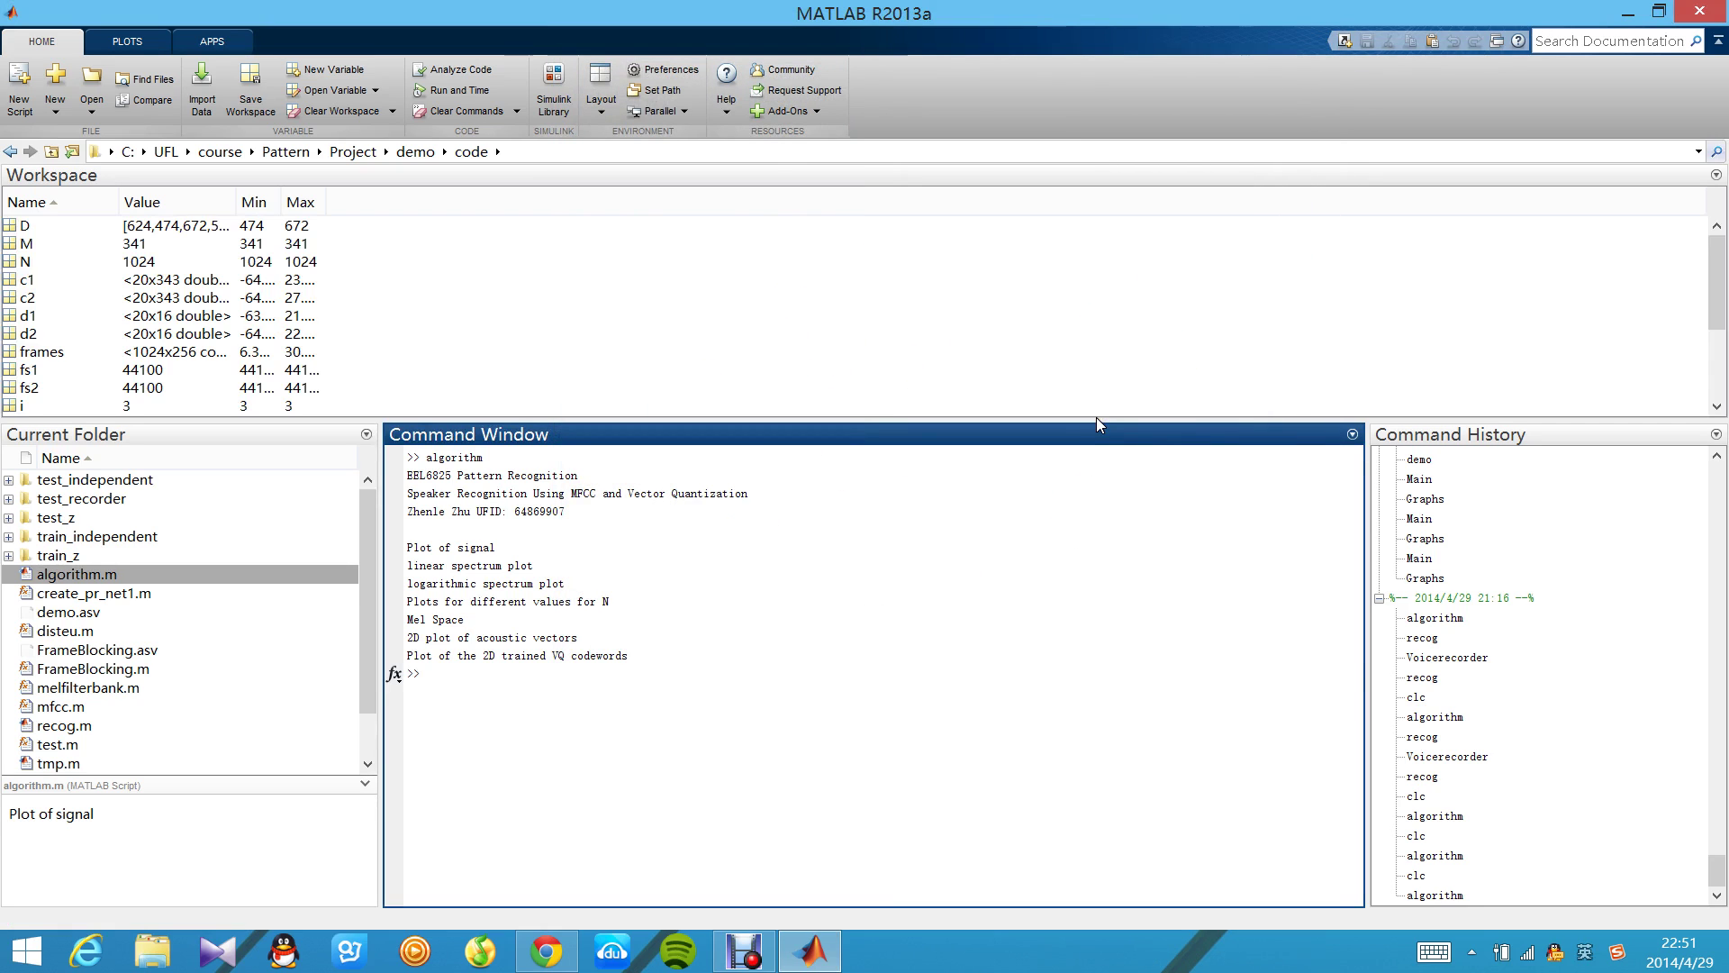
pyautogui.doubleClick(55, 518)
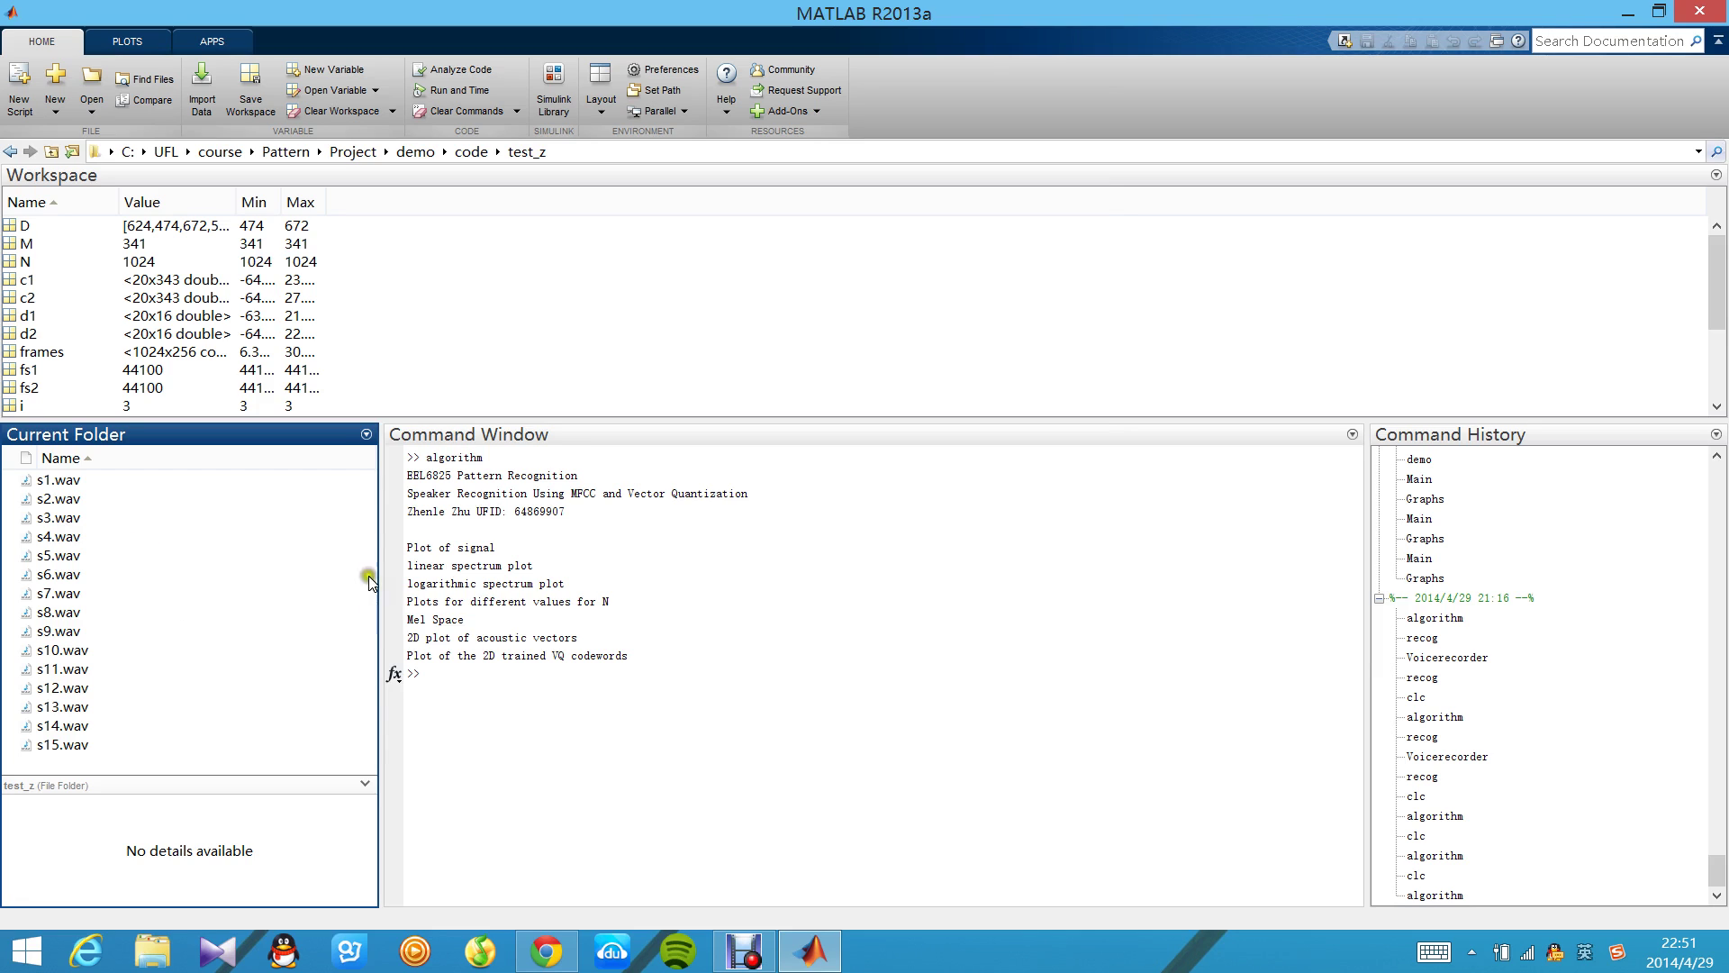
pyautogui.click(475, 151)
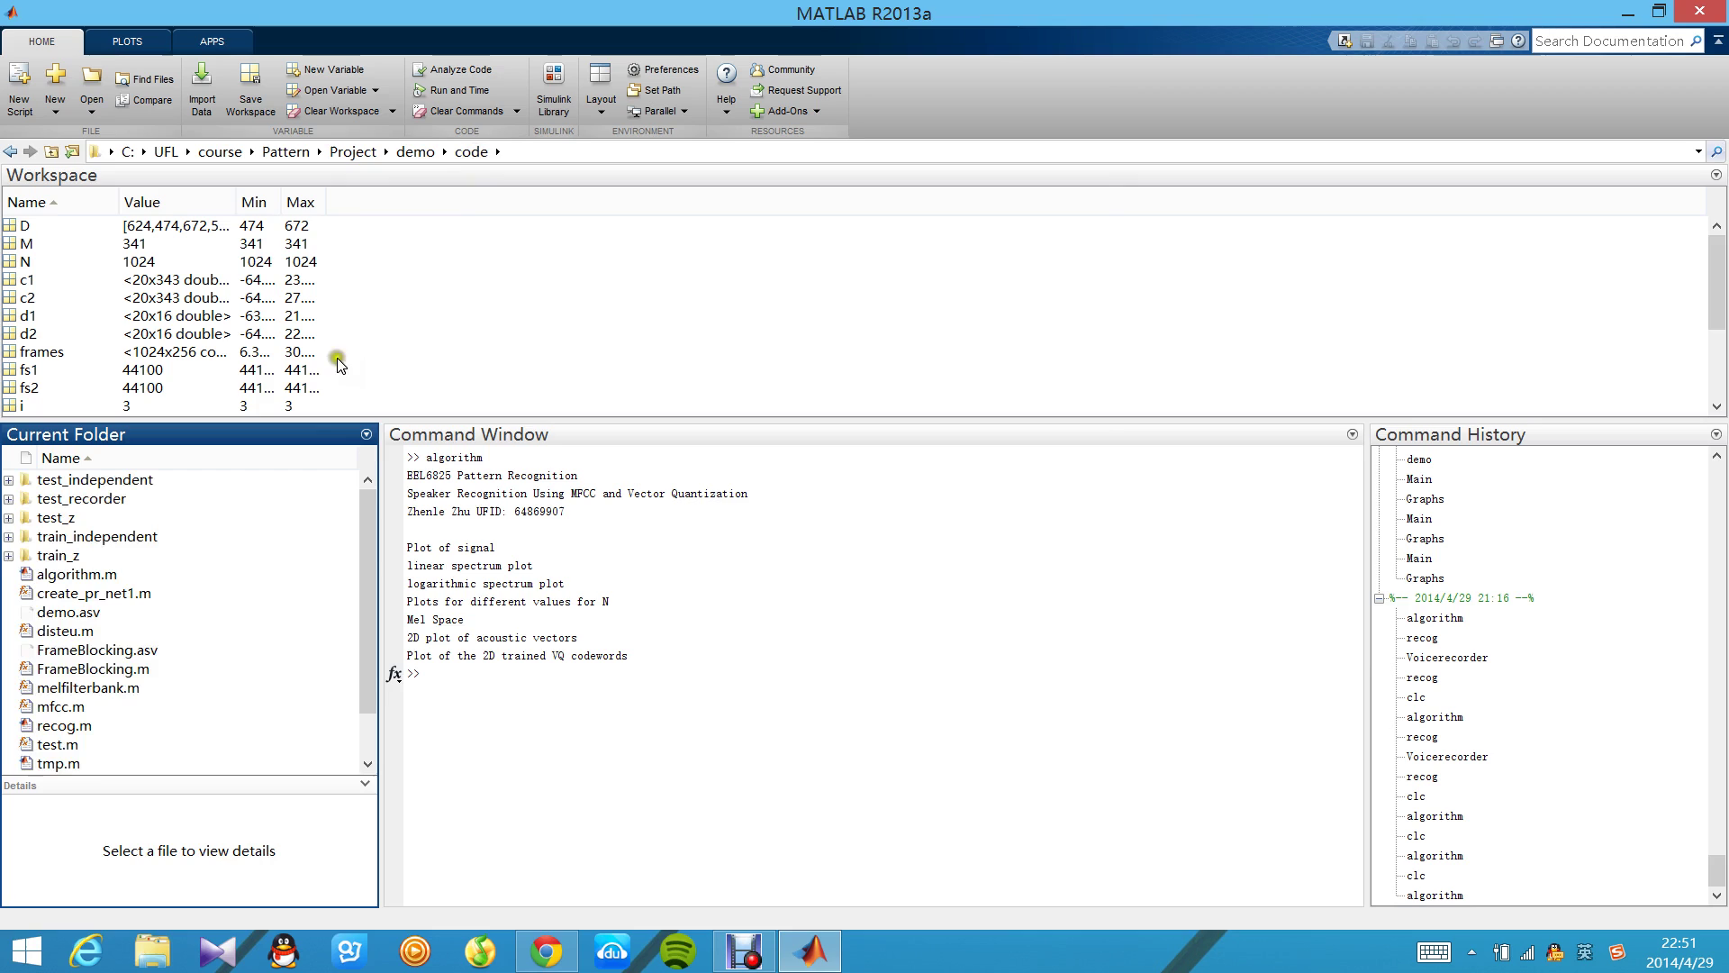
pyautogui.click(41, 556)
pyautogui.click(57, 517)
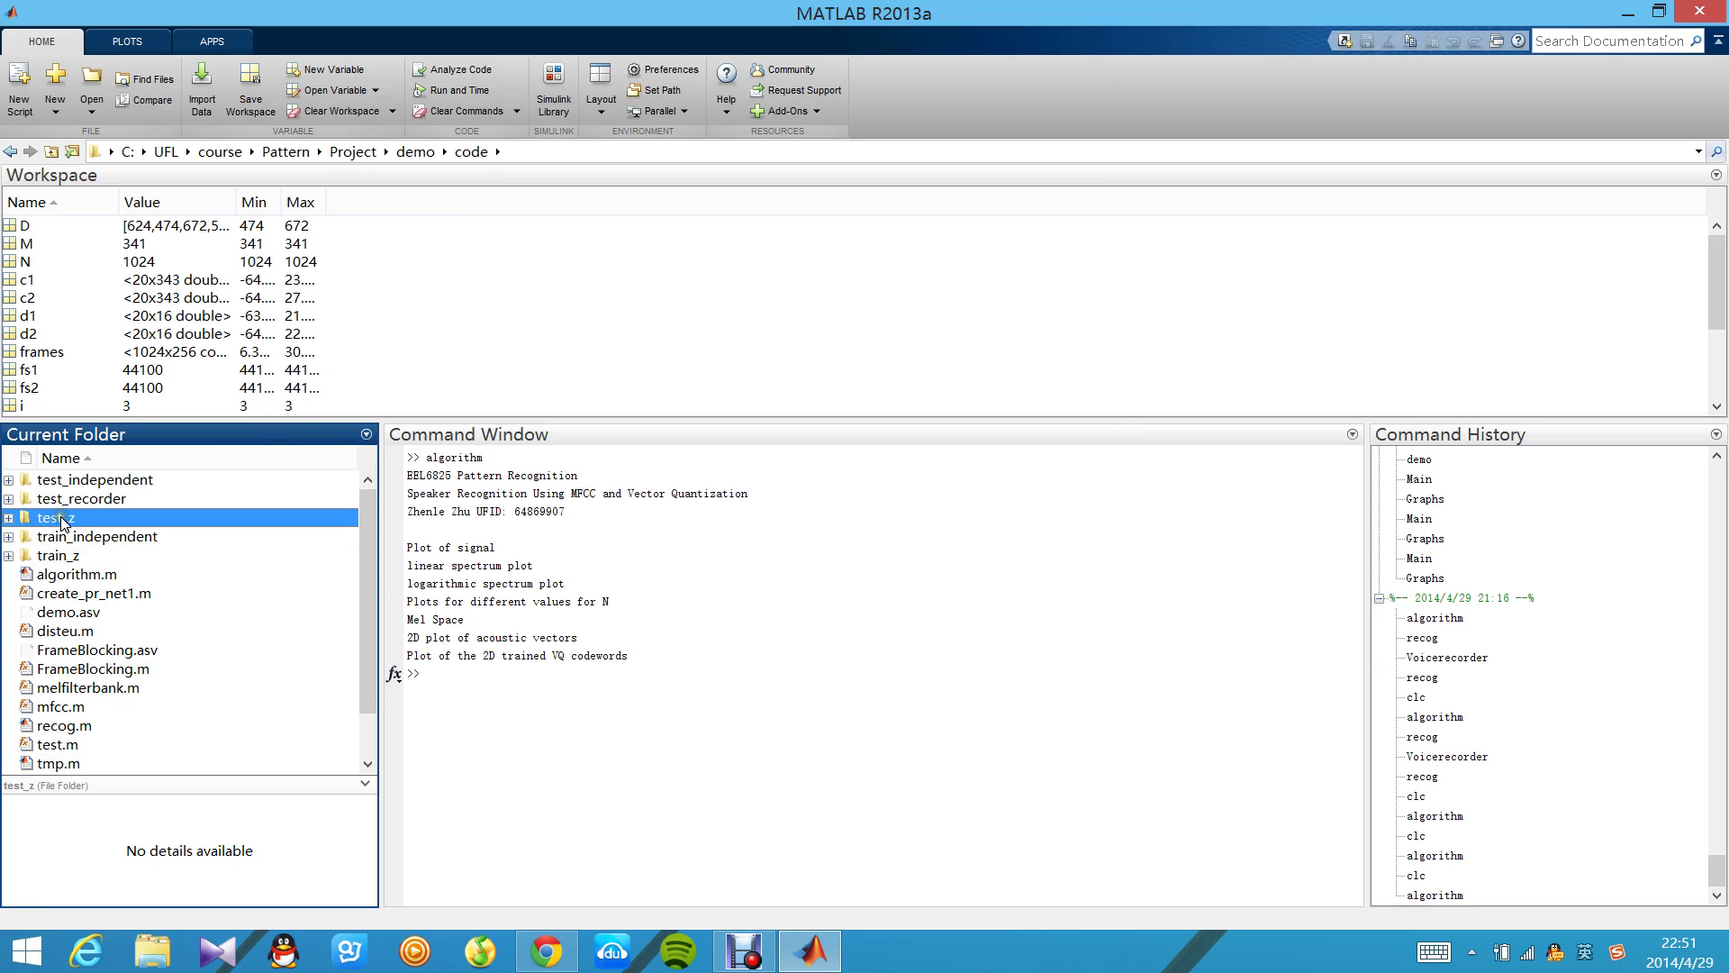
pyautogui.doubleClick(61, 520)
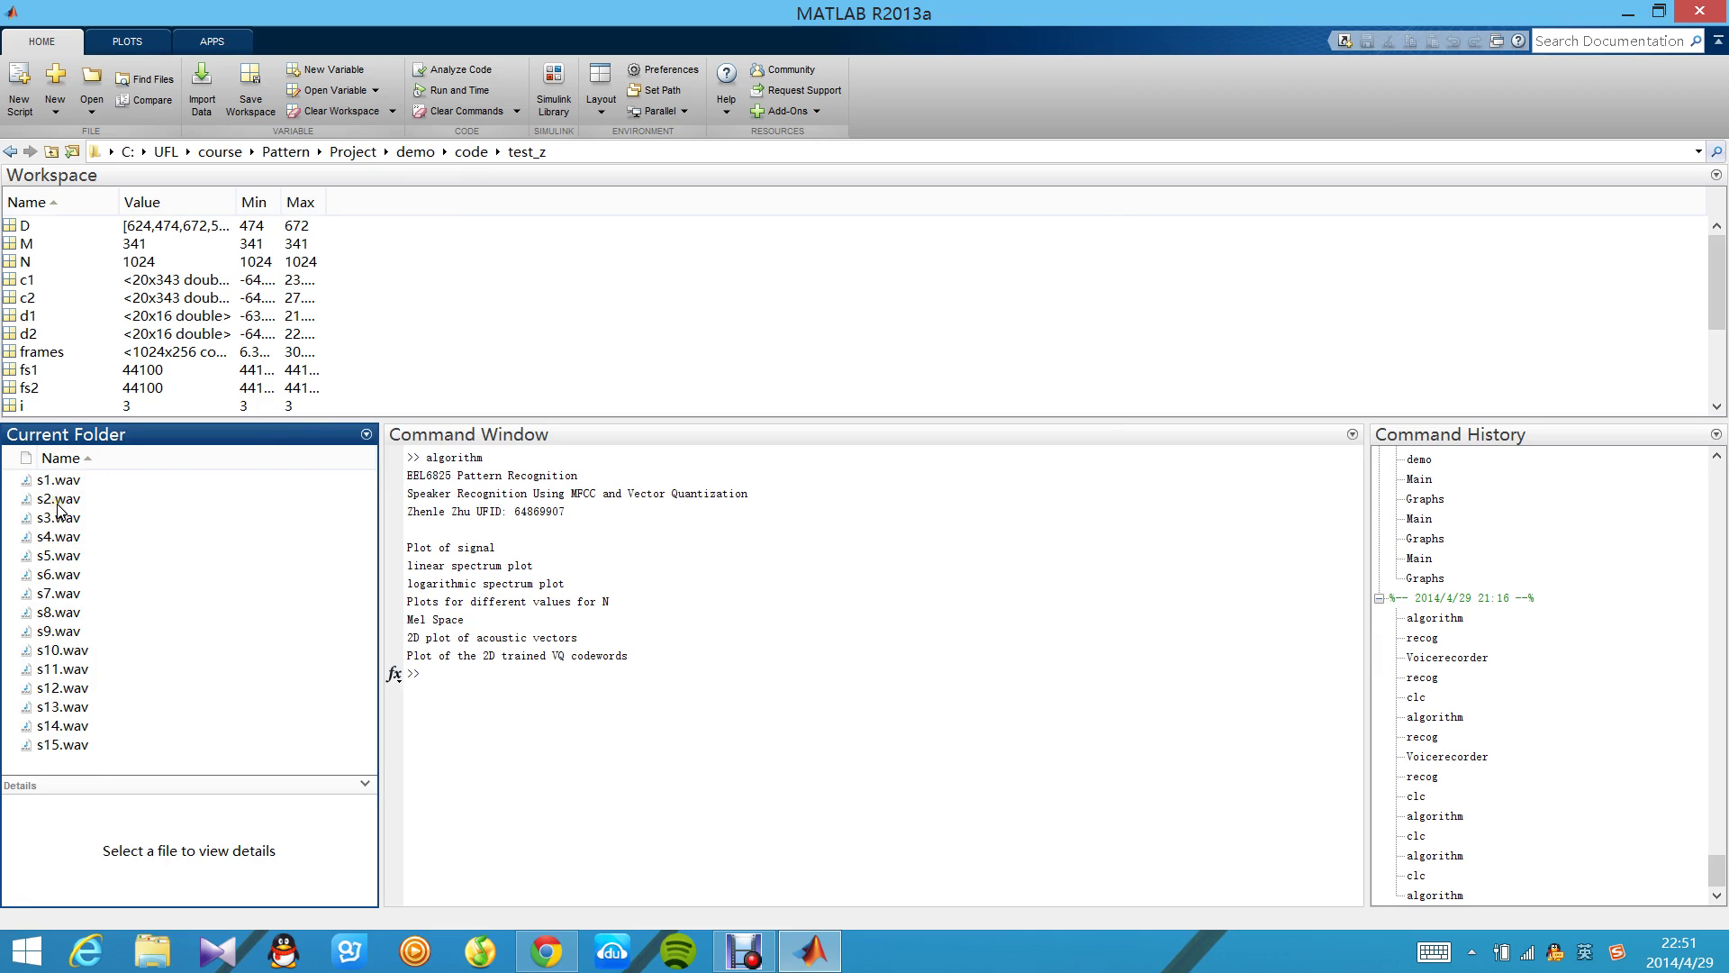
pyautogui.click(471, 152)
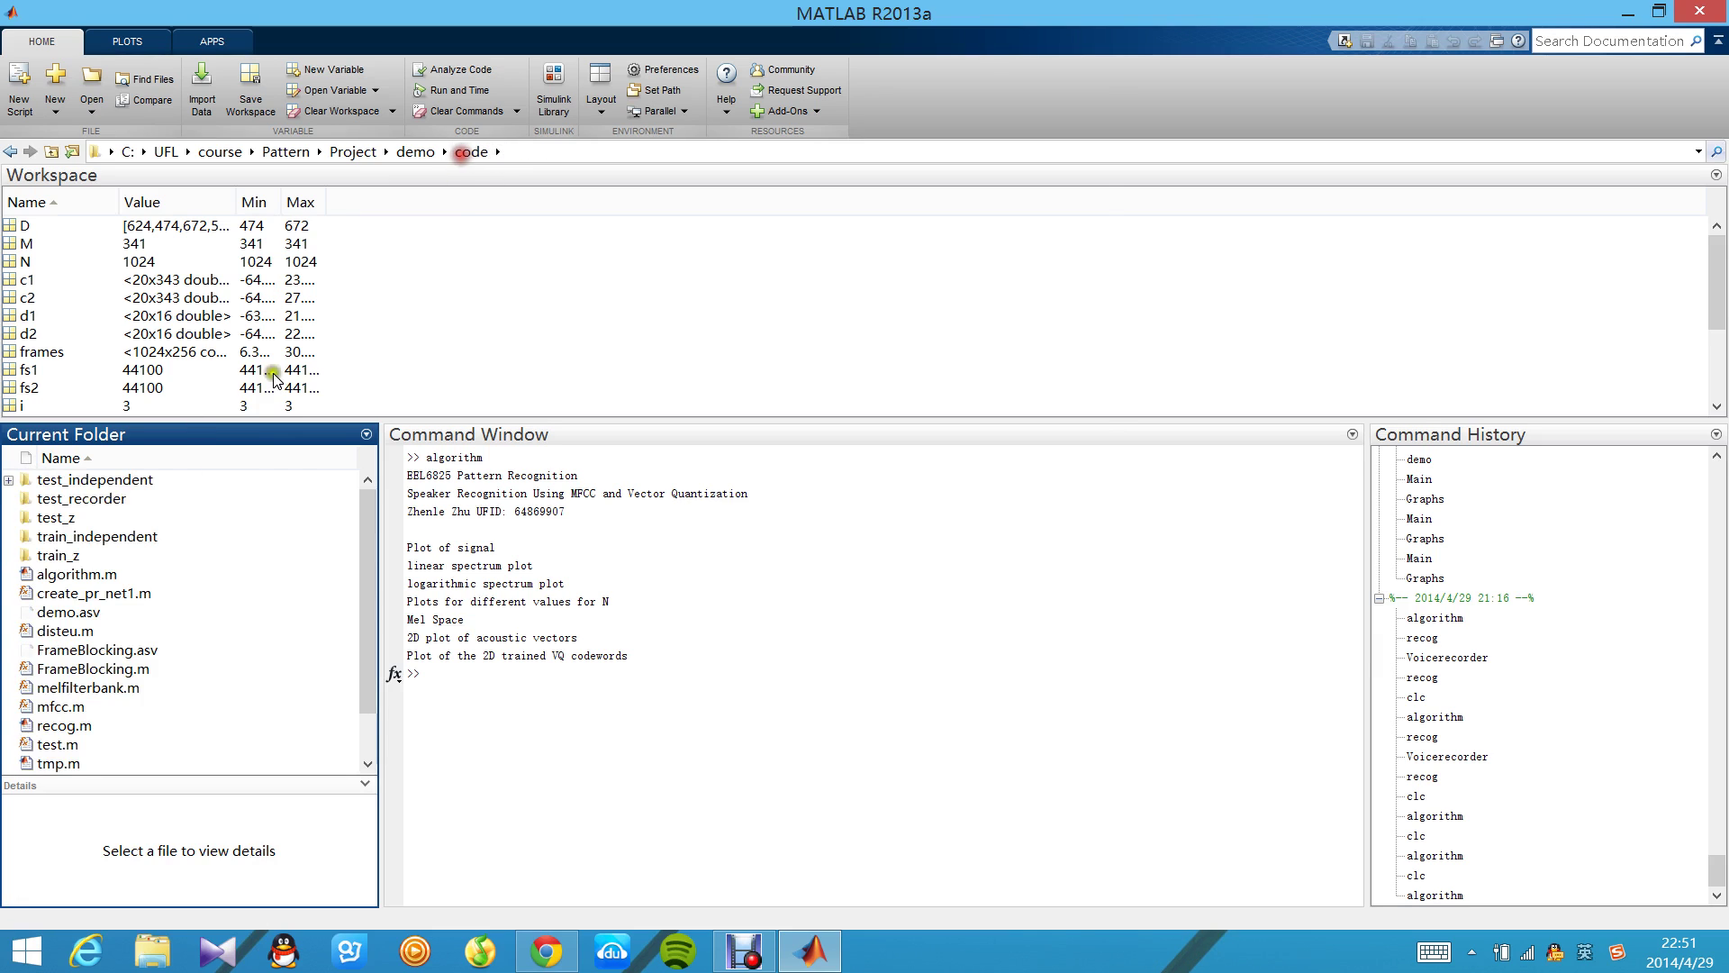
pyautogui.doubleClick(61, 556)
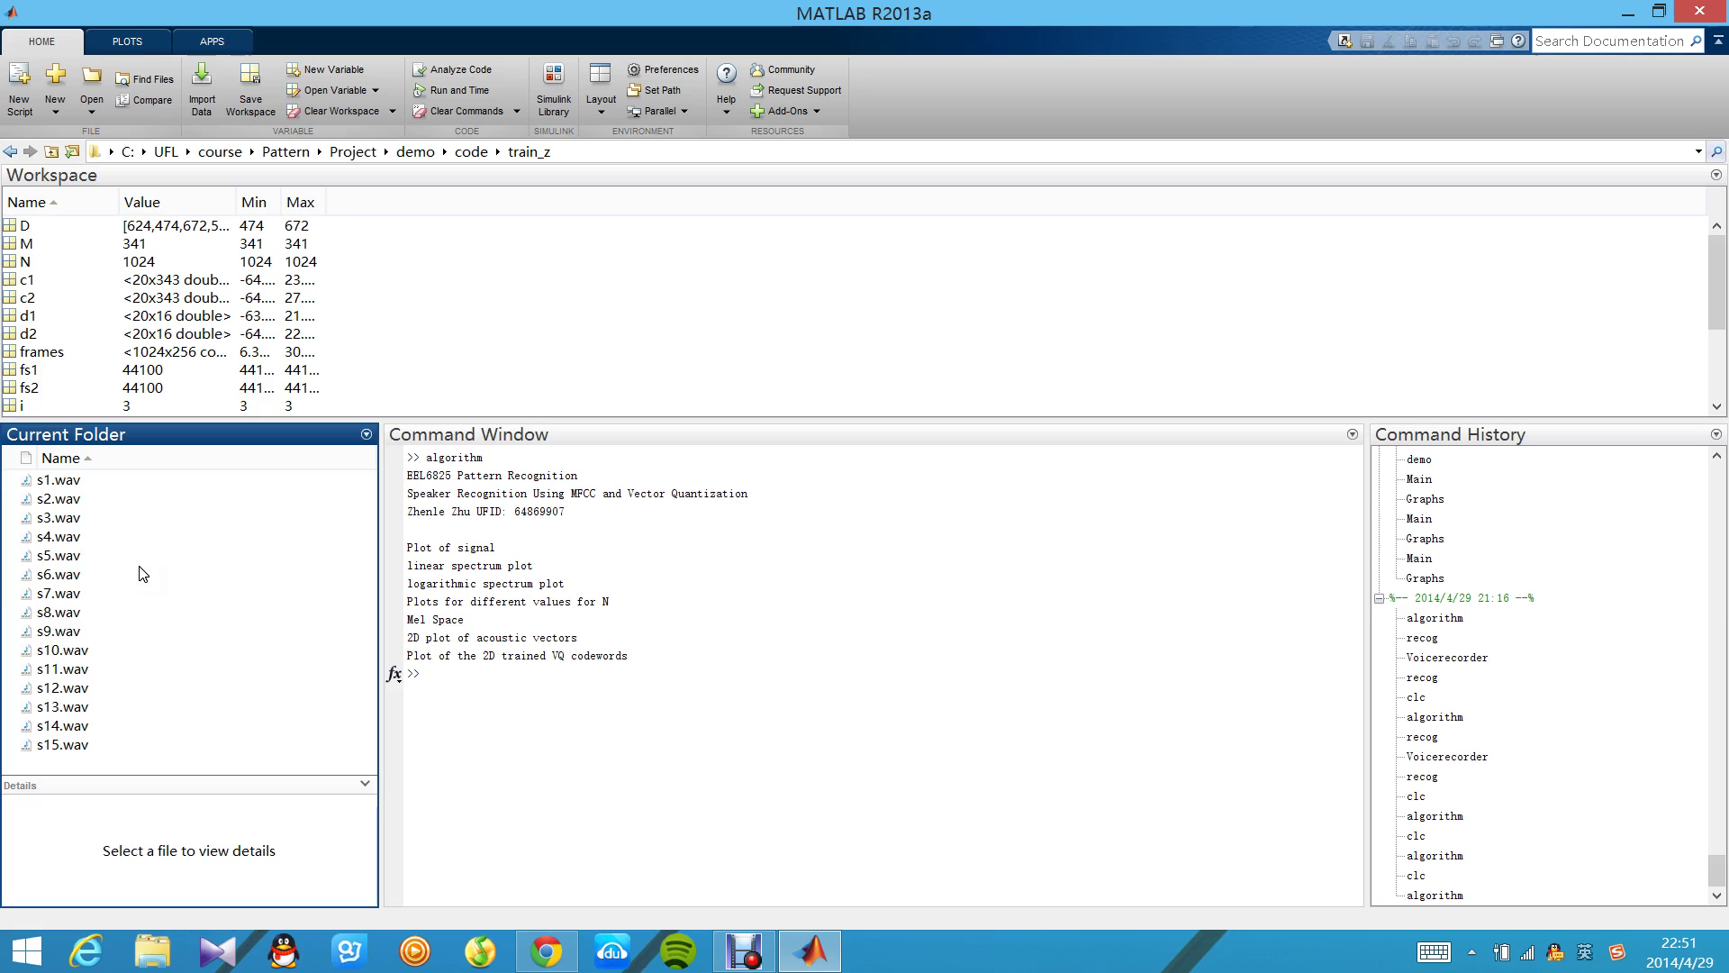
pyautogui.click(473, 152)
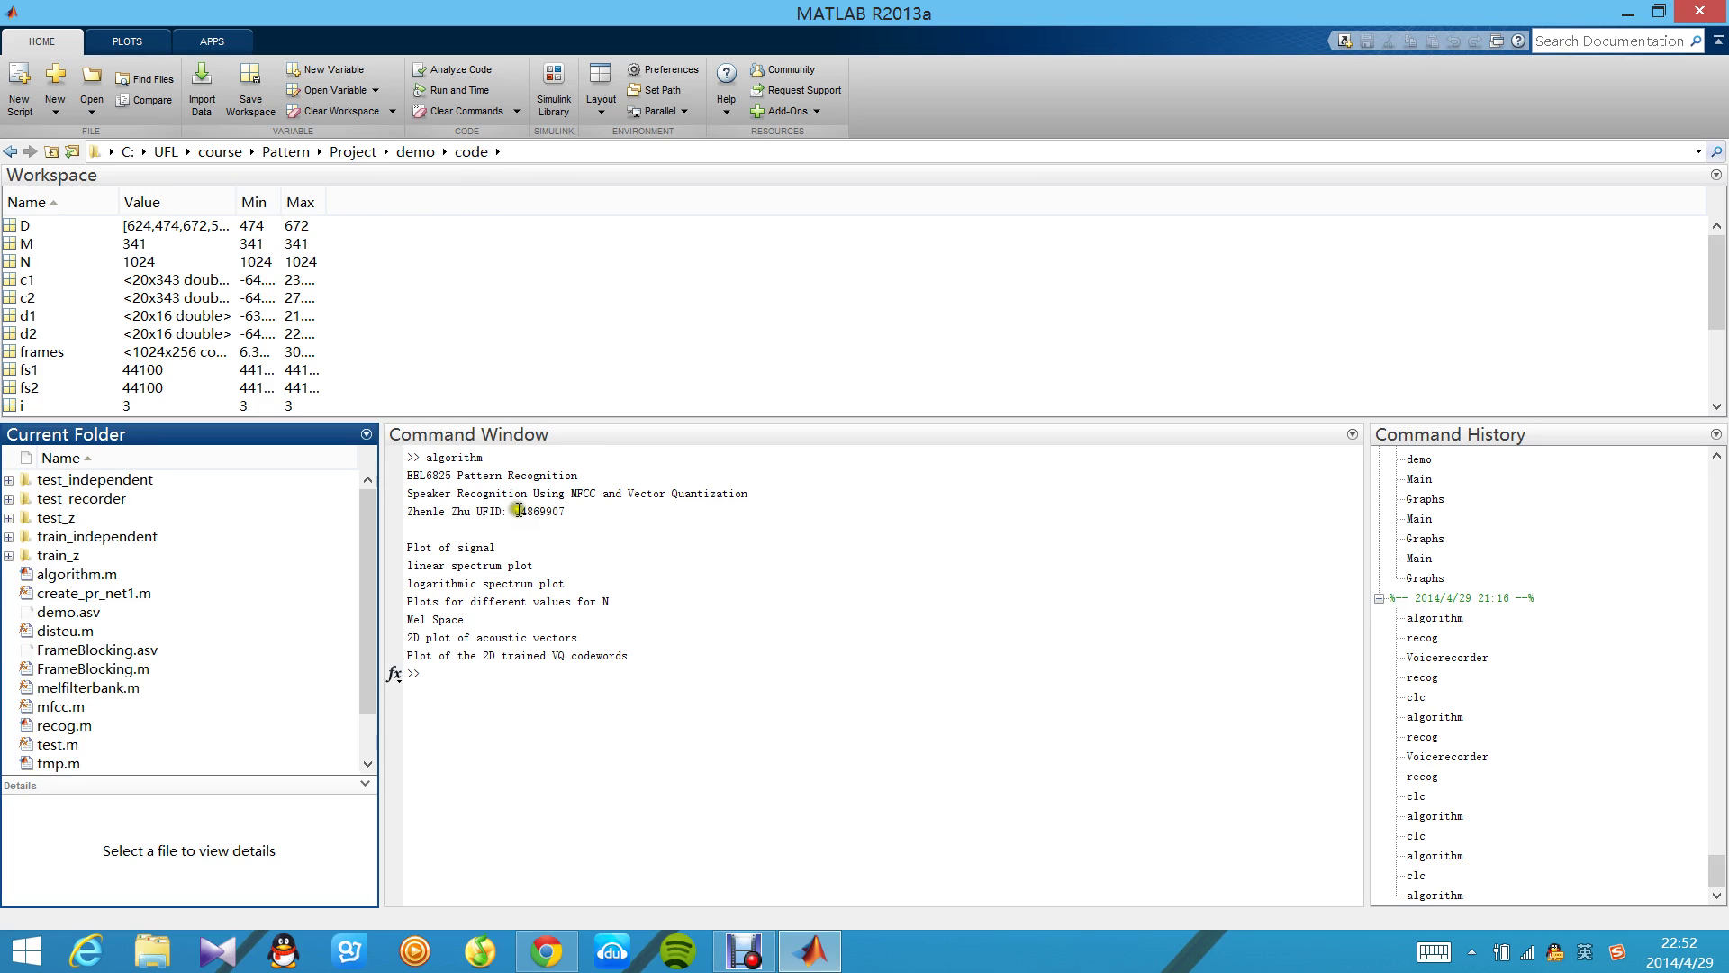
# - Run recog in the Command Window to test all 15 speakers
pyautogui.click(495, 676)
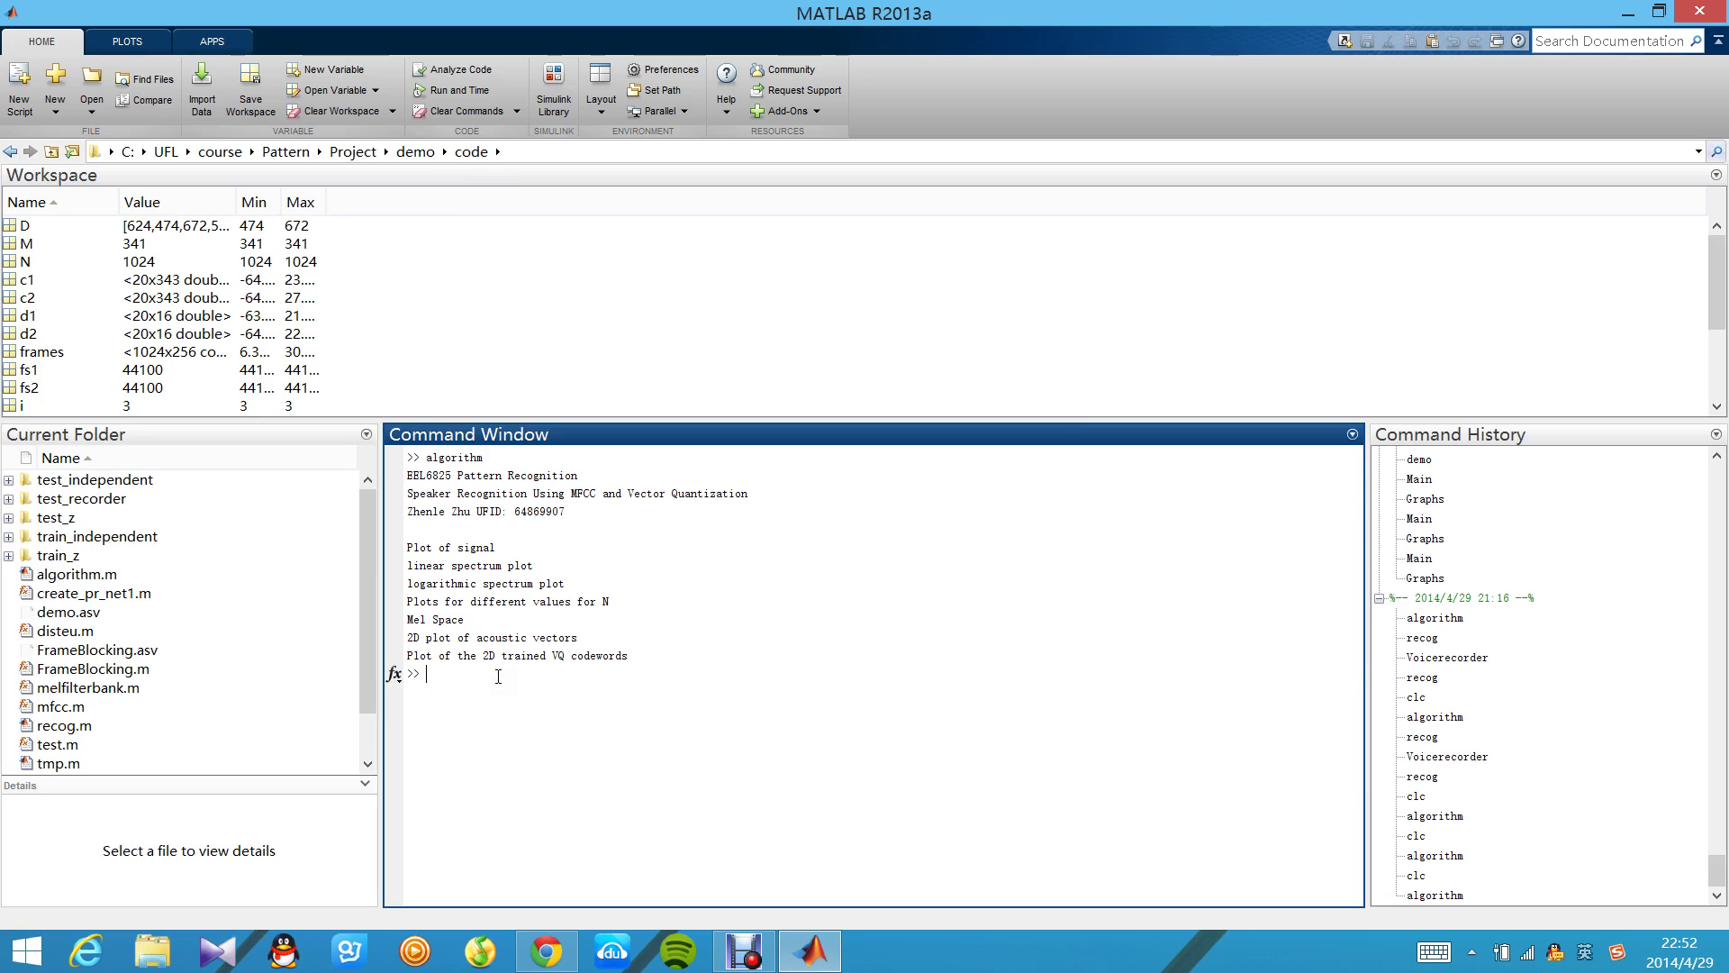
pyautogui.write('re')
pyautogui.write('cog')
pyautogui.press('Return')
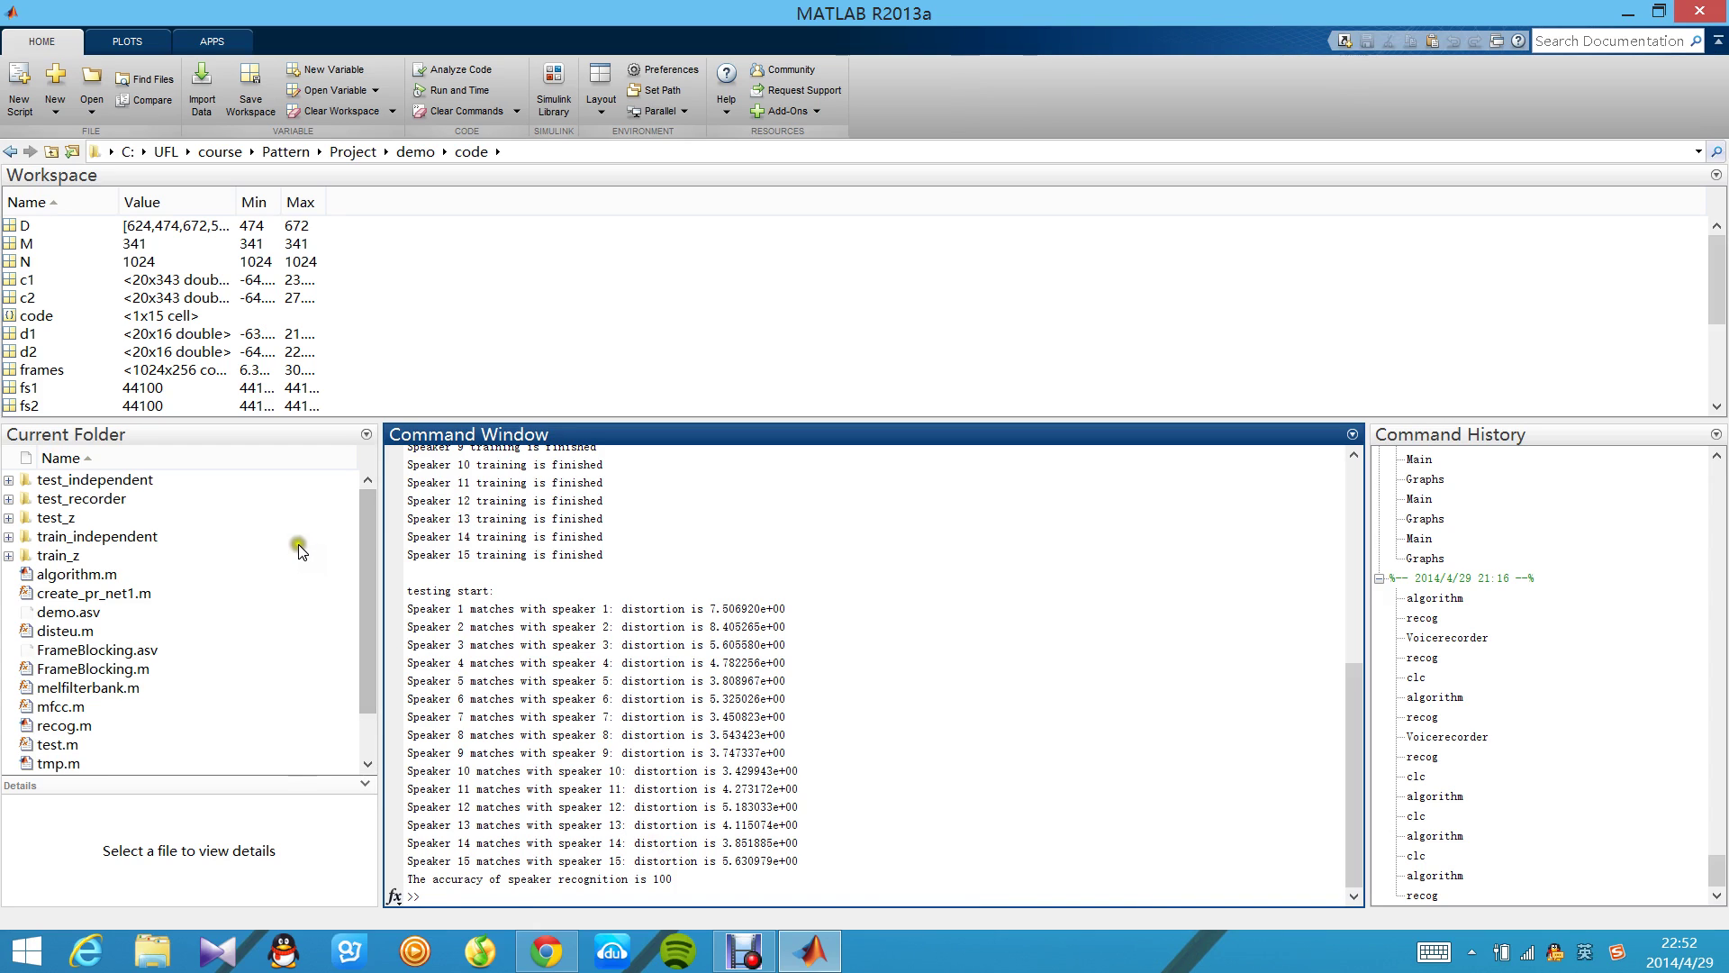
# - Open Voicerecorder.m from the test_recorder folder in the editor
pyautogui.doubleClick(24, 500)
pyautogui.click(77, 521)
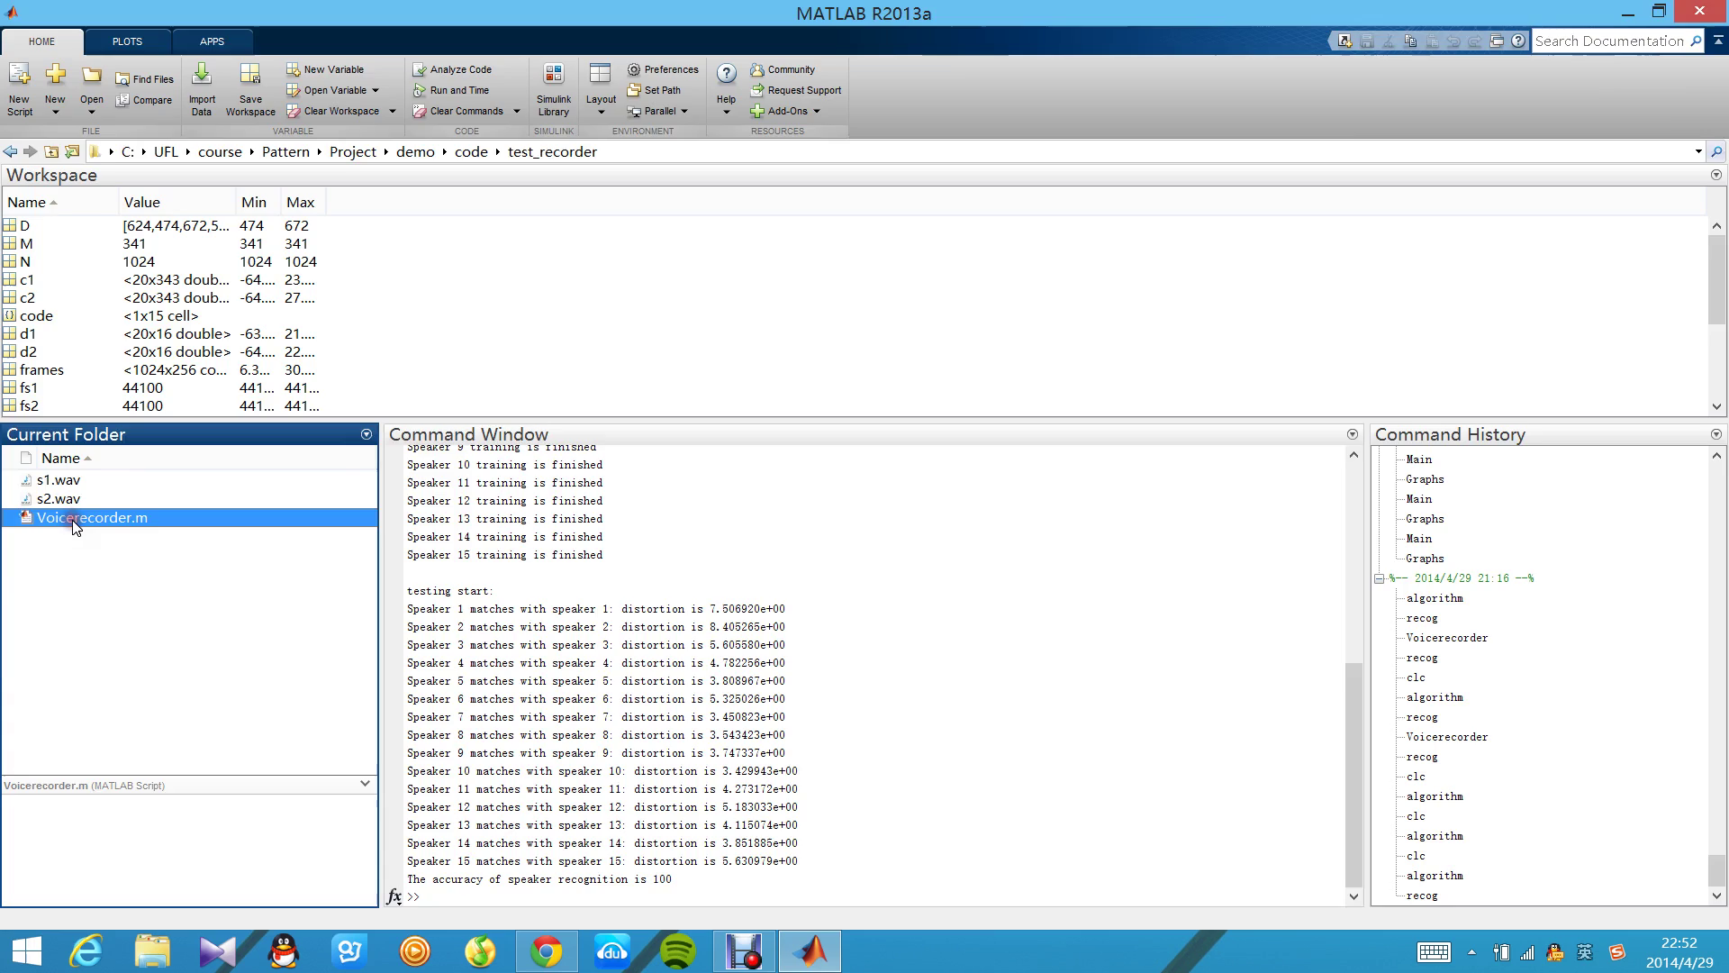
pyautogui.doubleClick(75, 521)
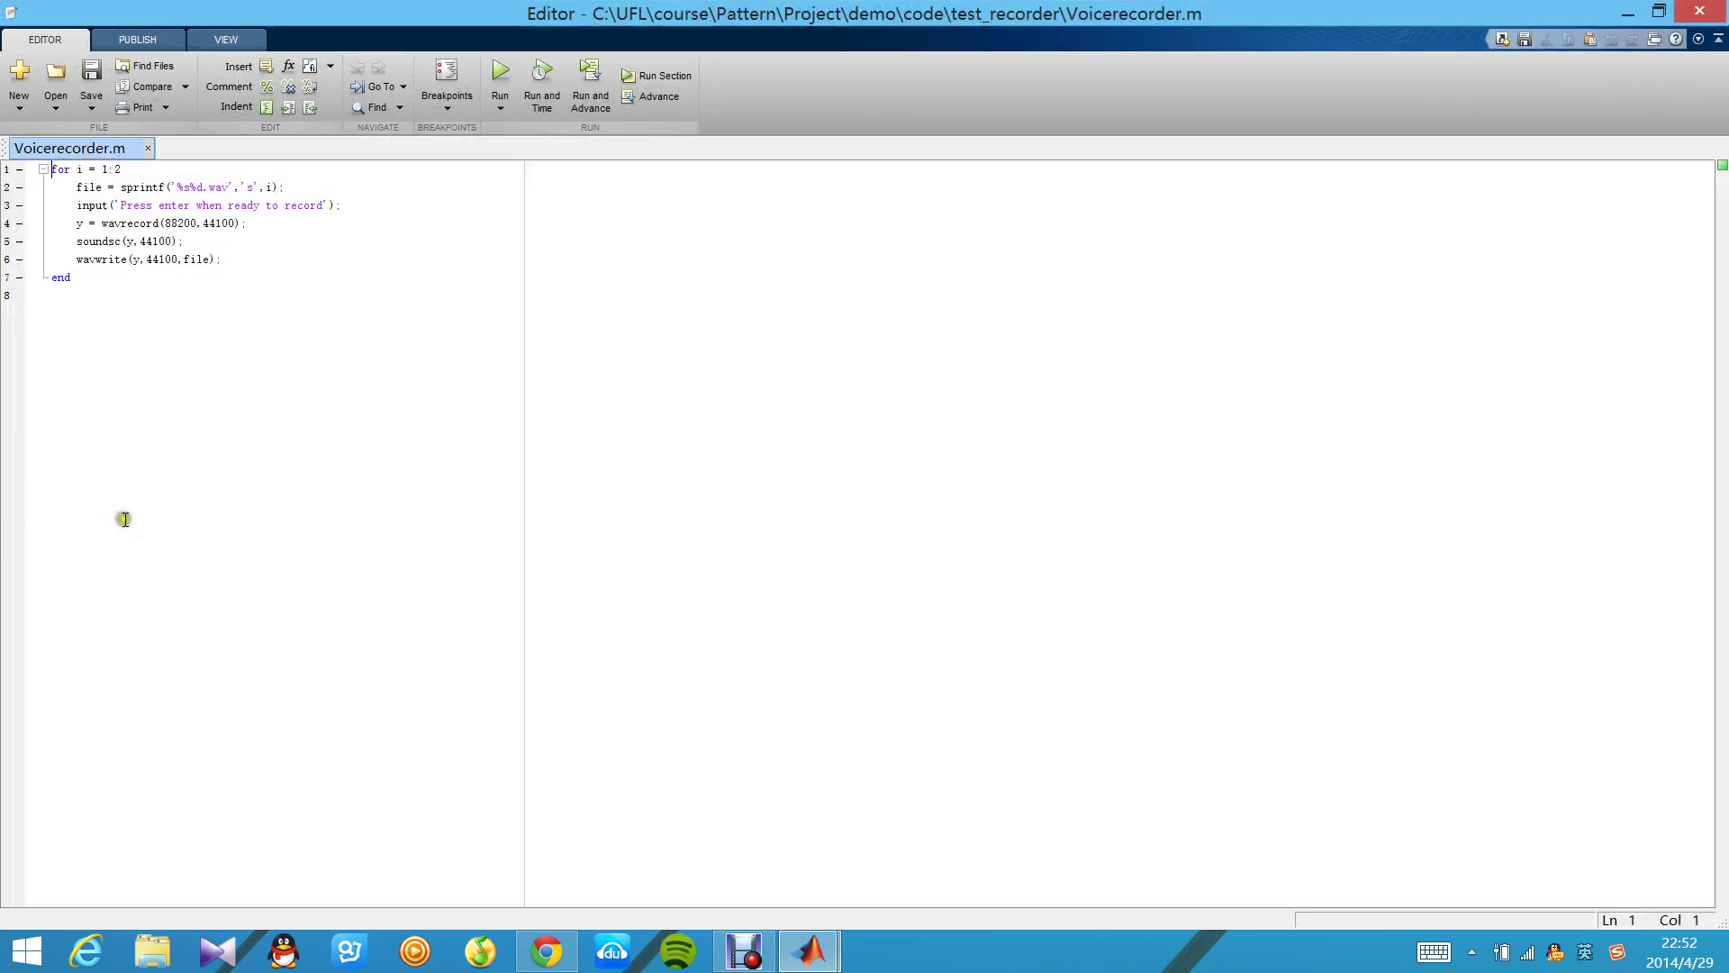
# - Run Voicerecorder and record two voice samples at the prompts
pyautogui.click(500, 75)
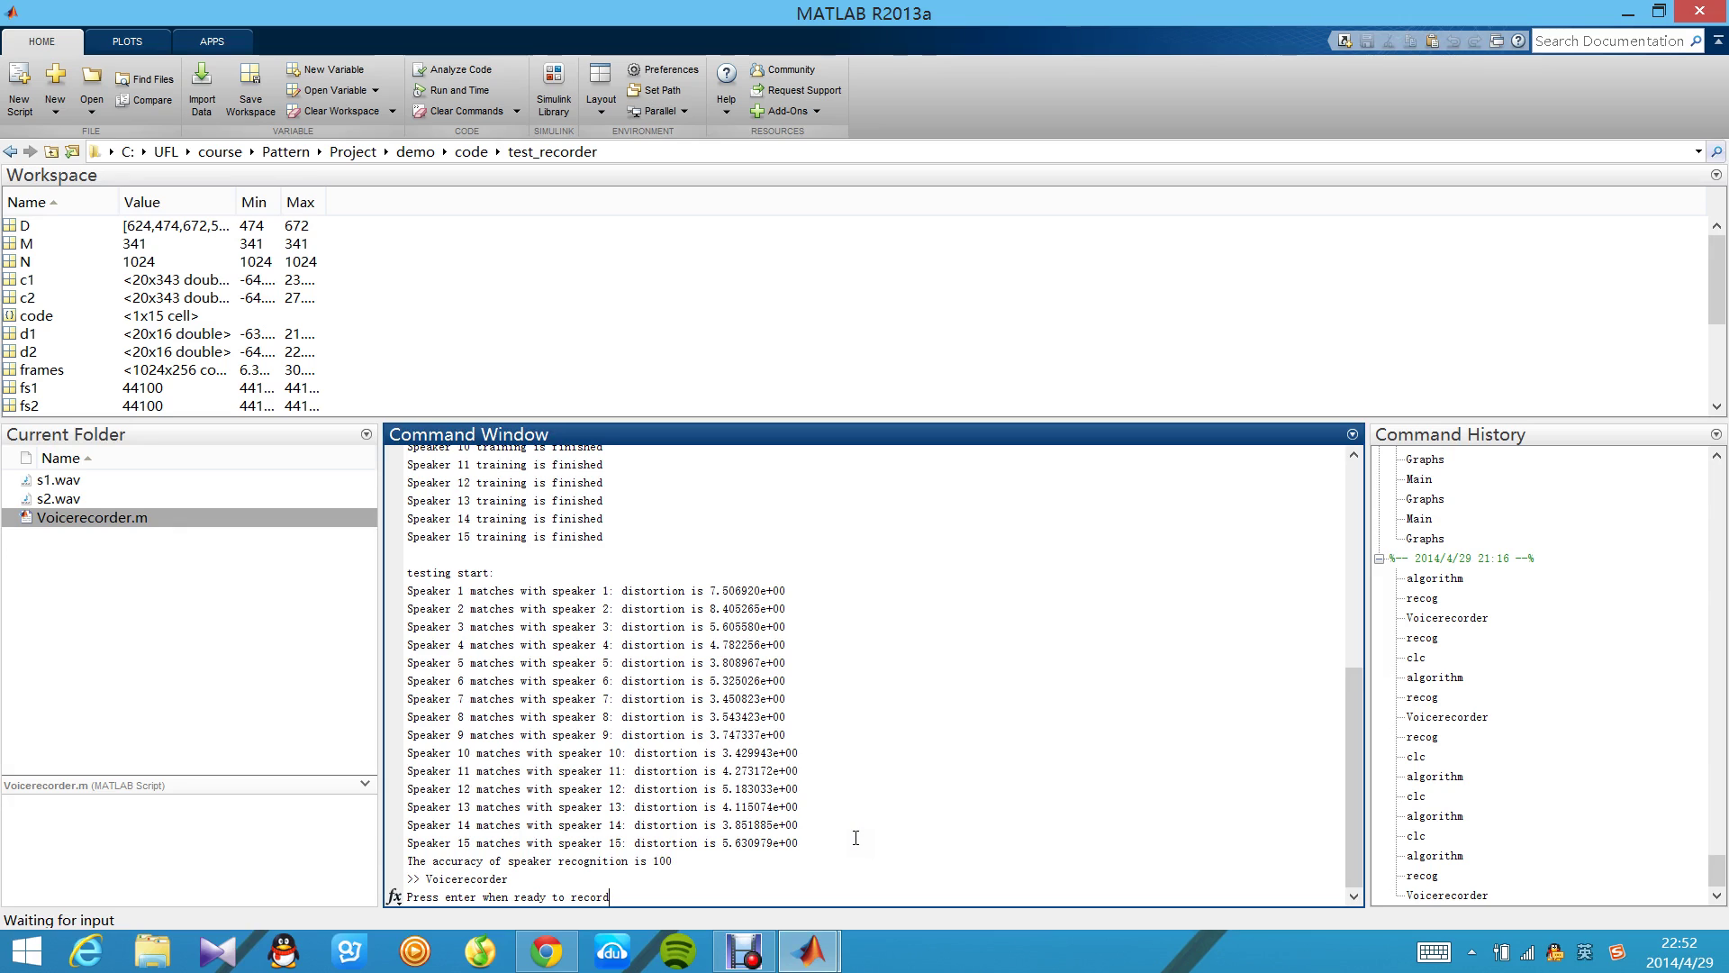
pyautogui.press('Return')
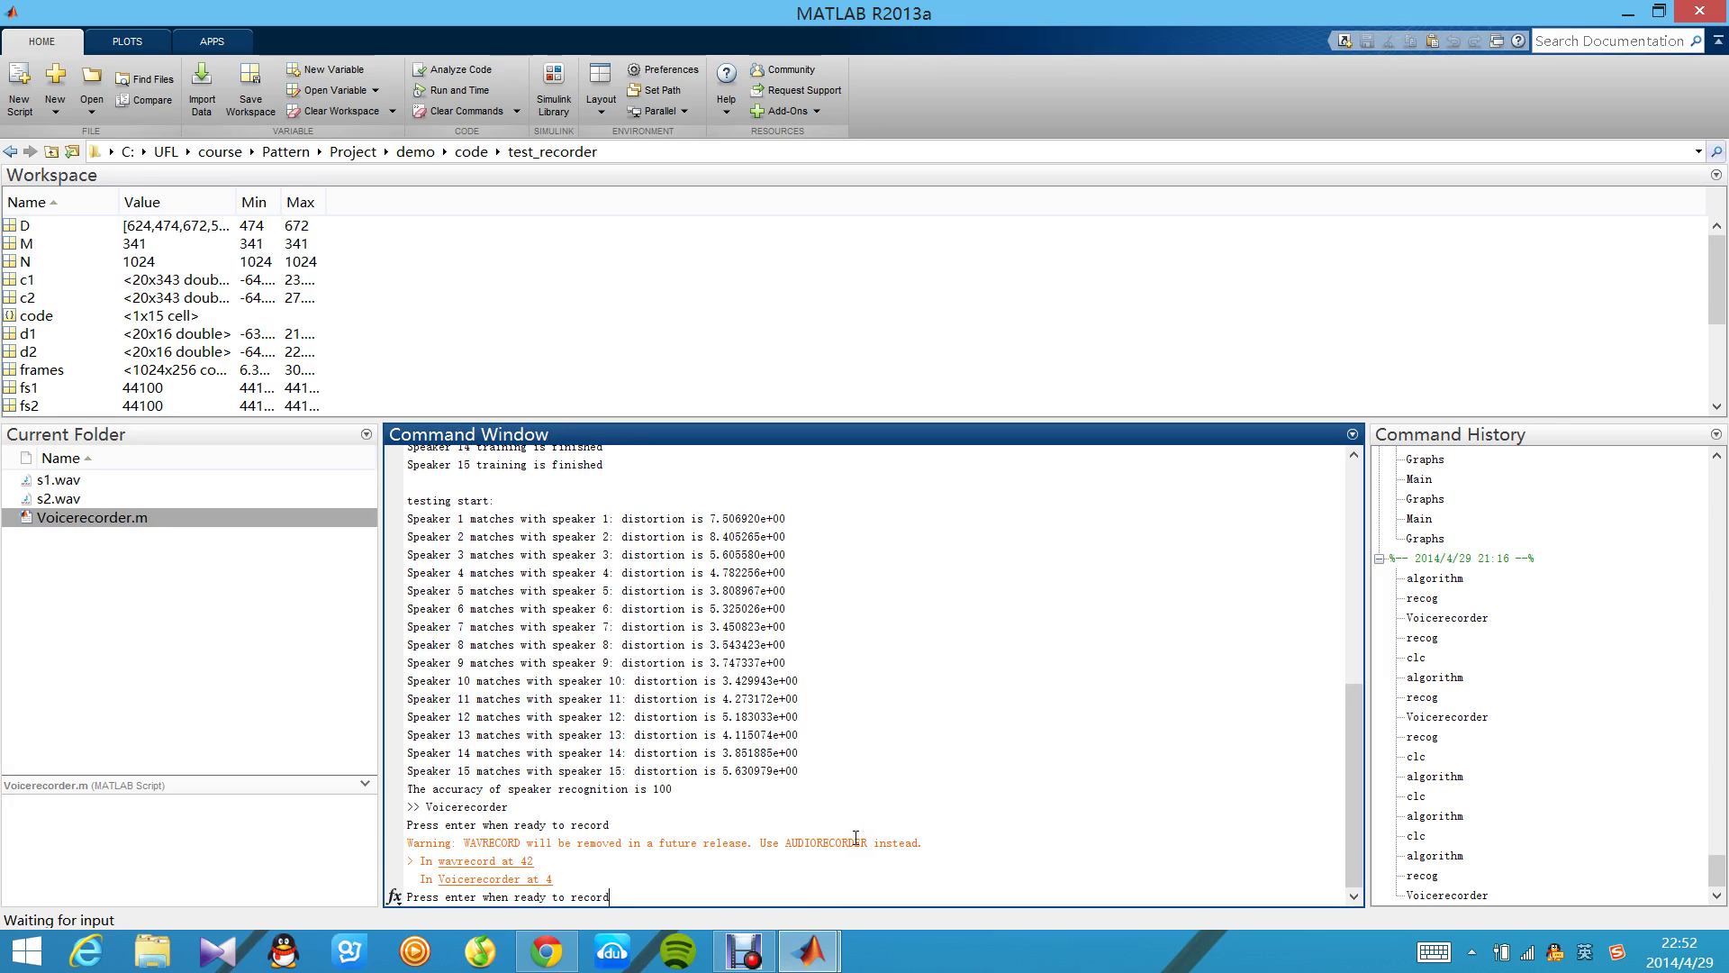
pyautogui.press('Return')
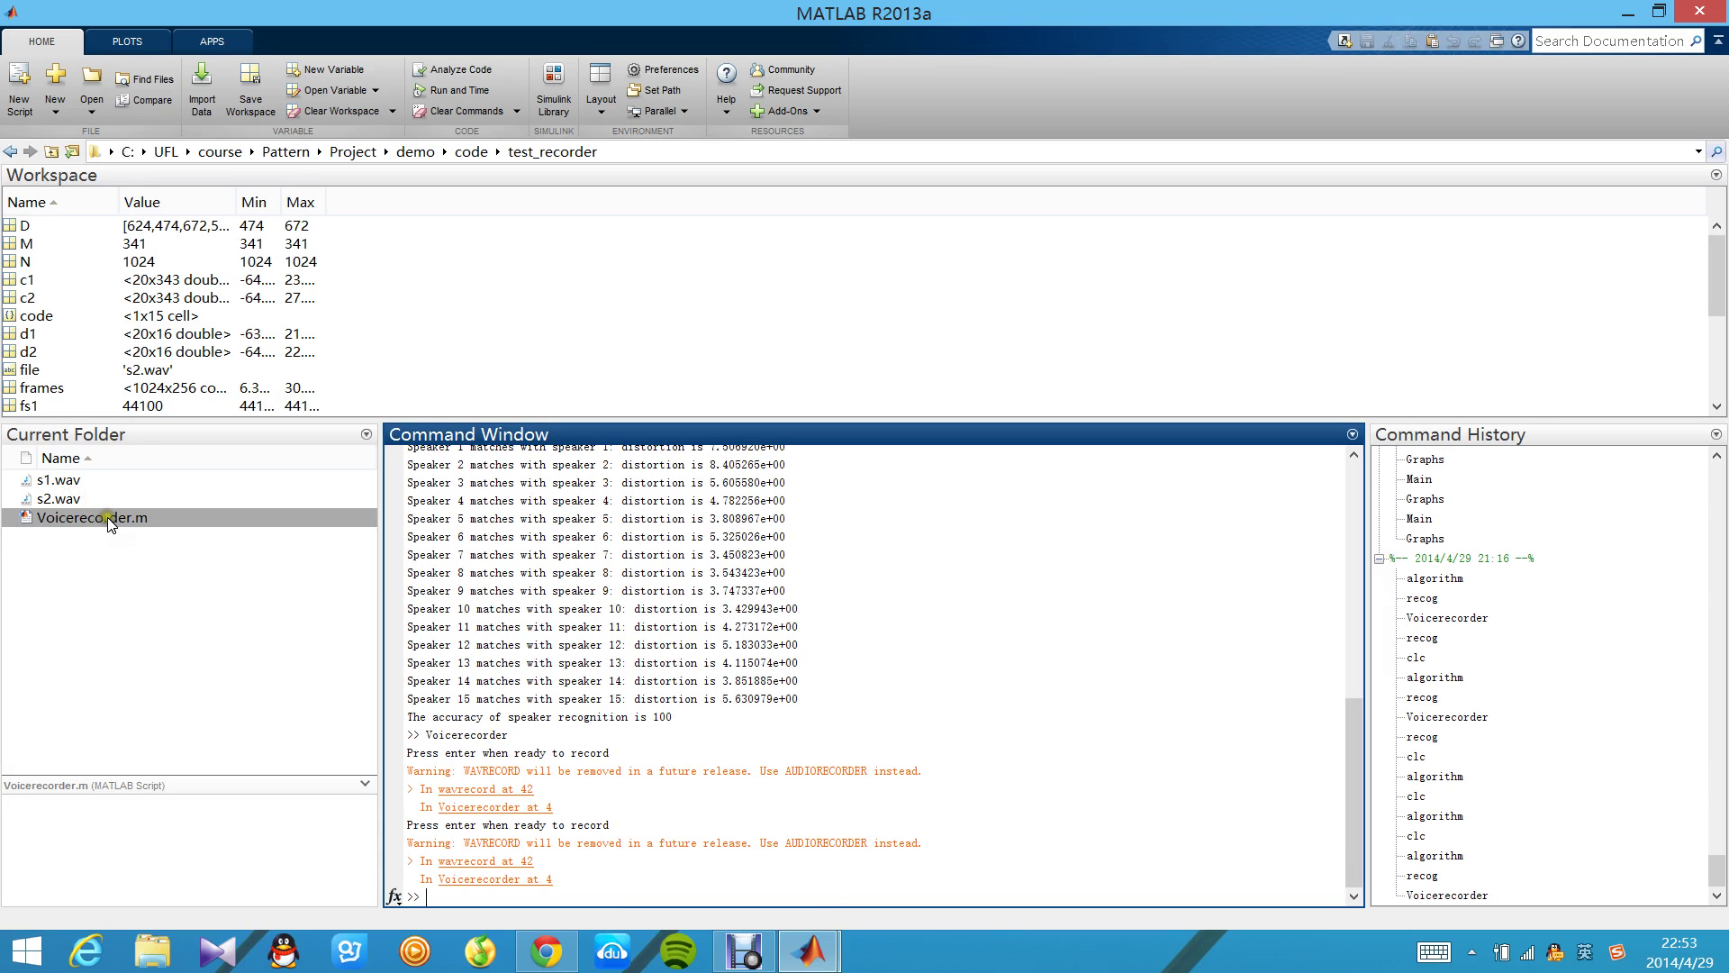
# - Open recog.m from the code folder and change 'test_z' to 'test_recorder'
pyautogui.click(470, 152)
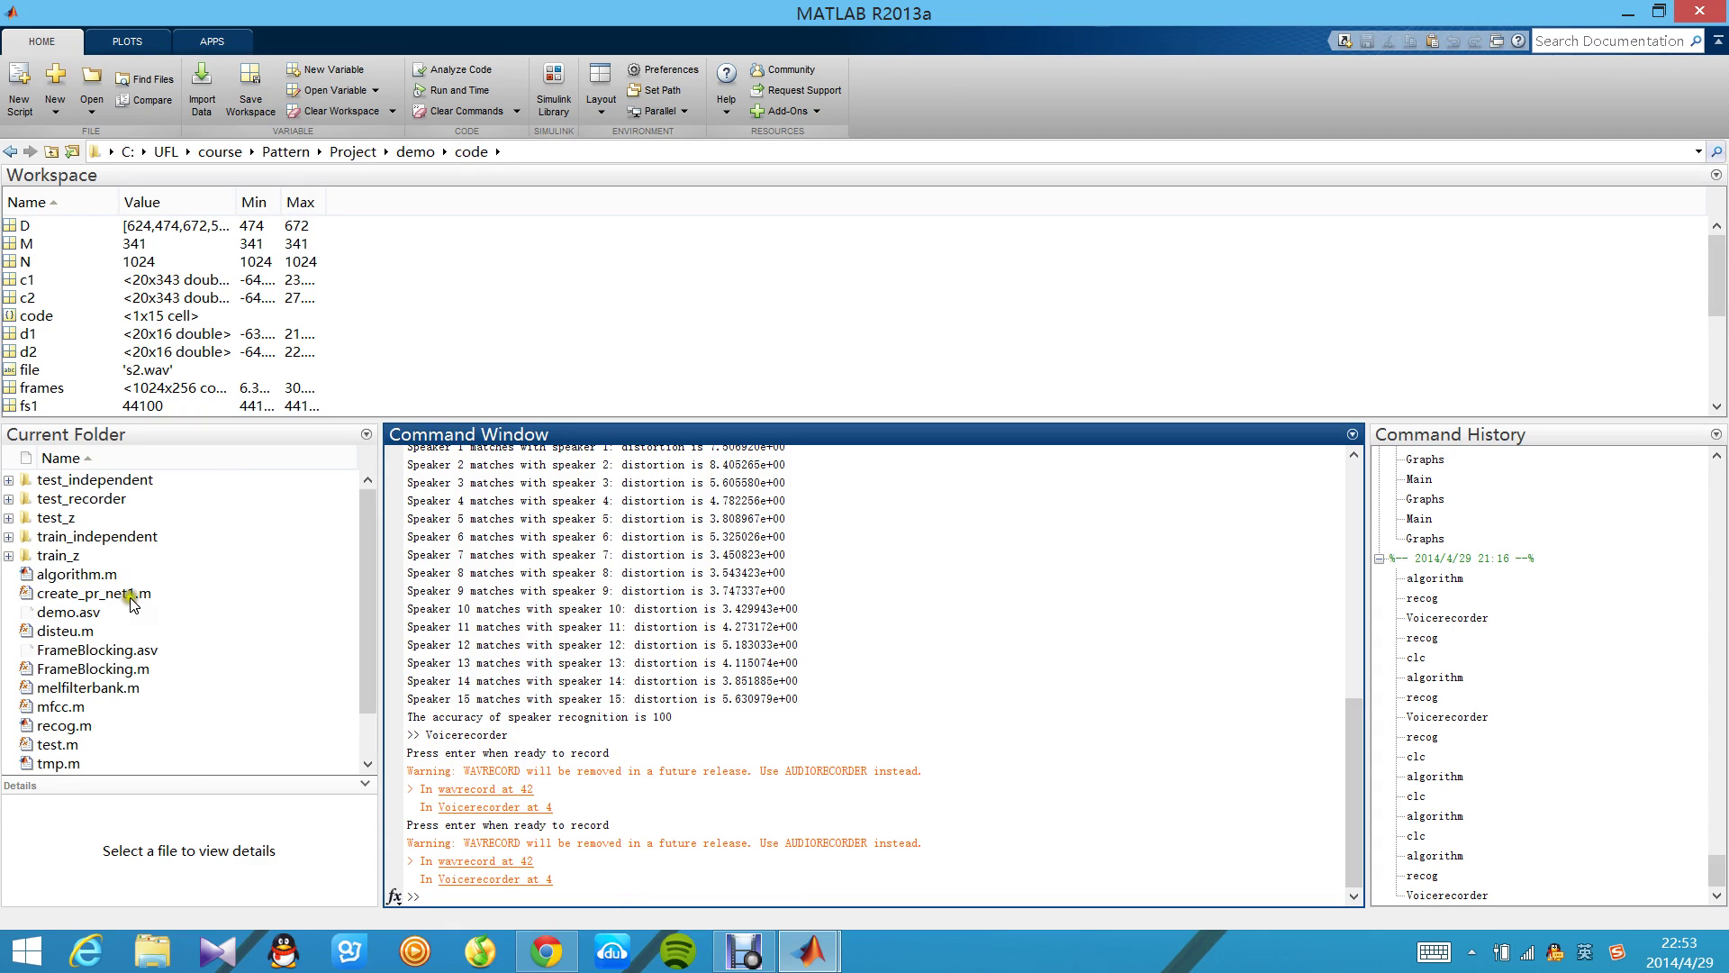
pyautogui.moveTo(368, 606); pyautogui.dragTo(368, 676)
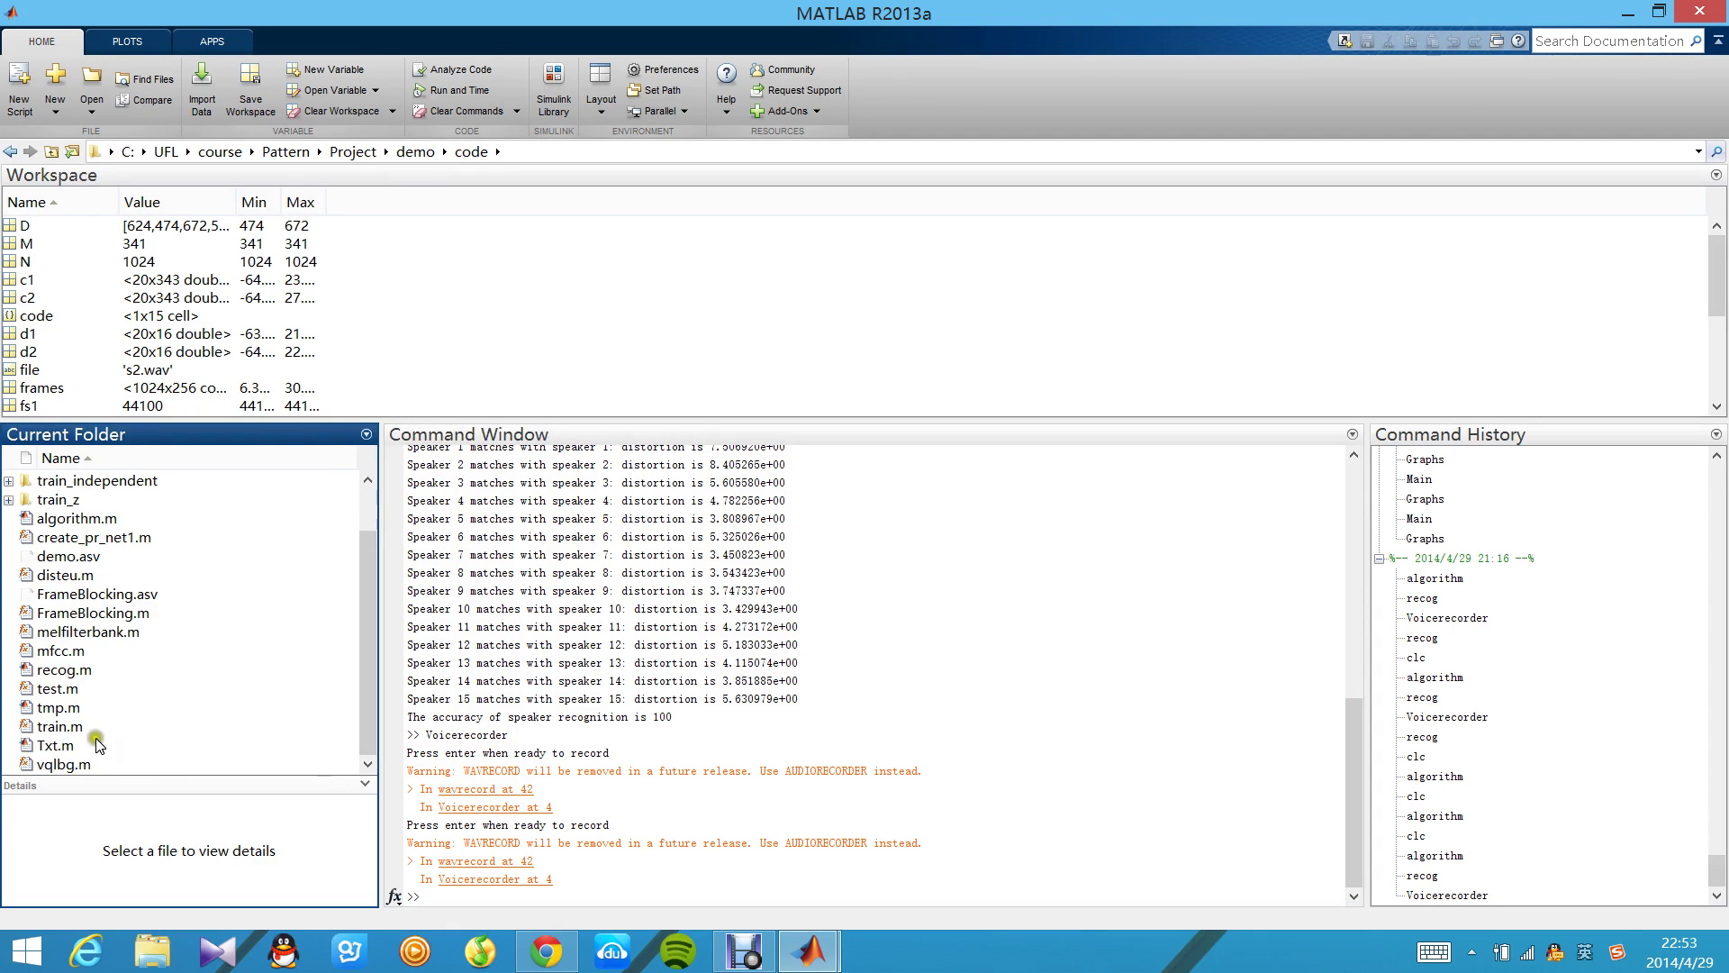
pyautogui.doubleClick(65, 670)
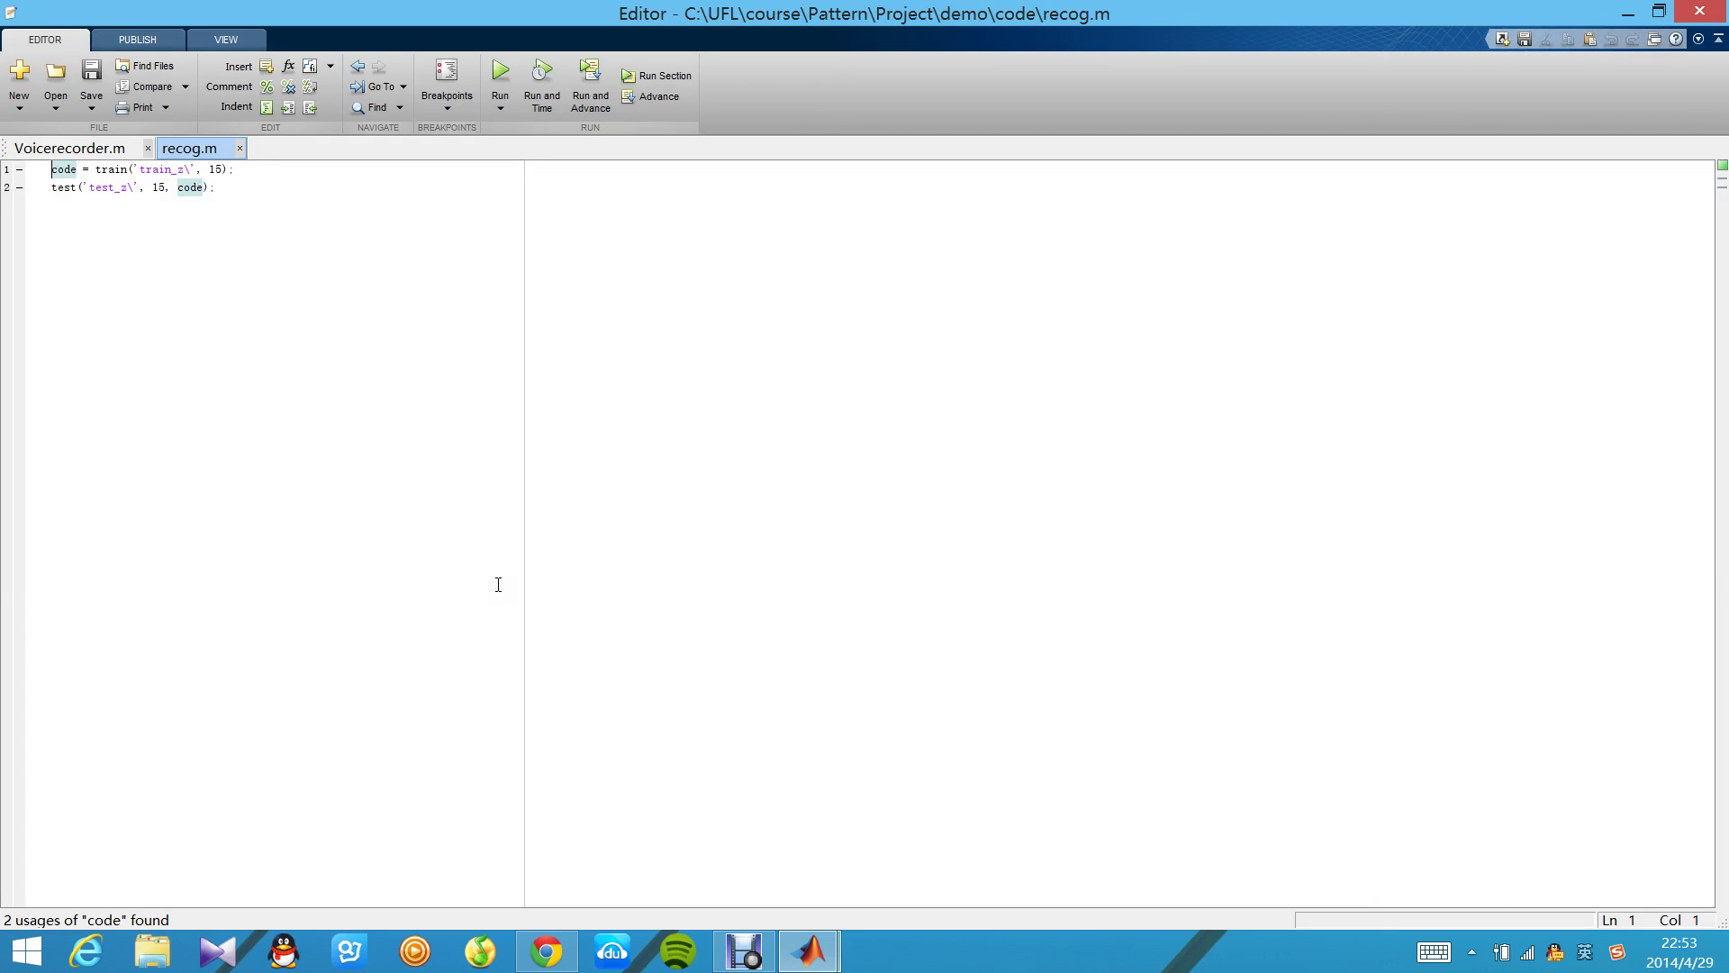
pyautogui.click(125, 187)
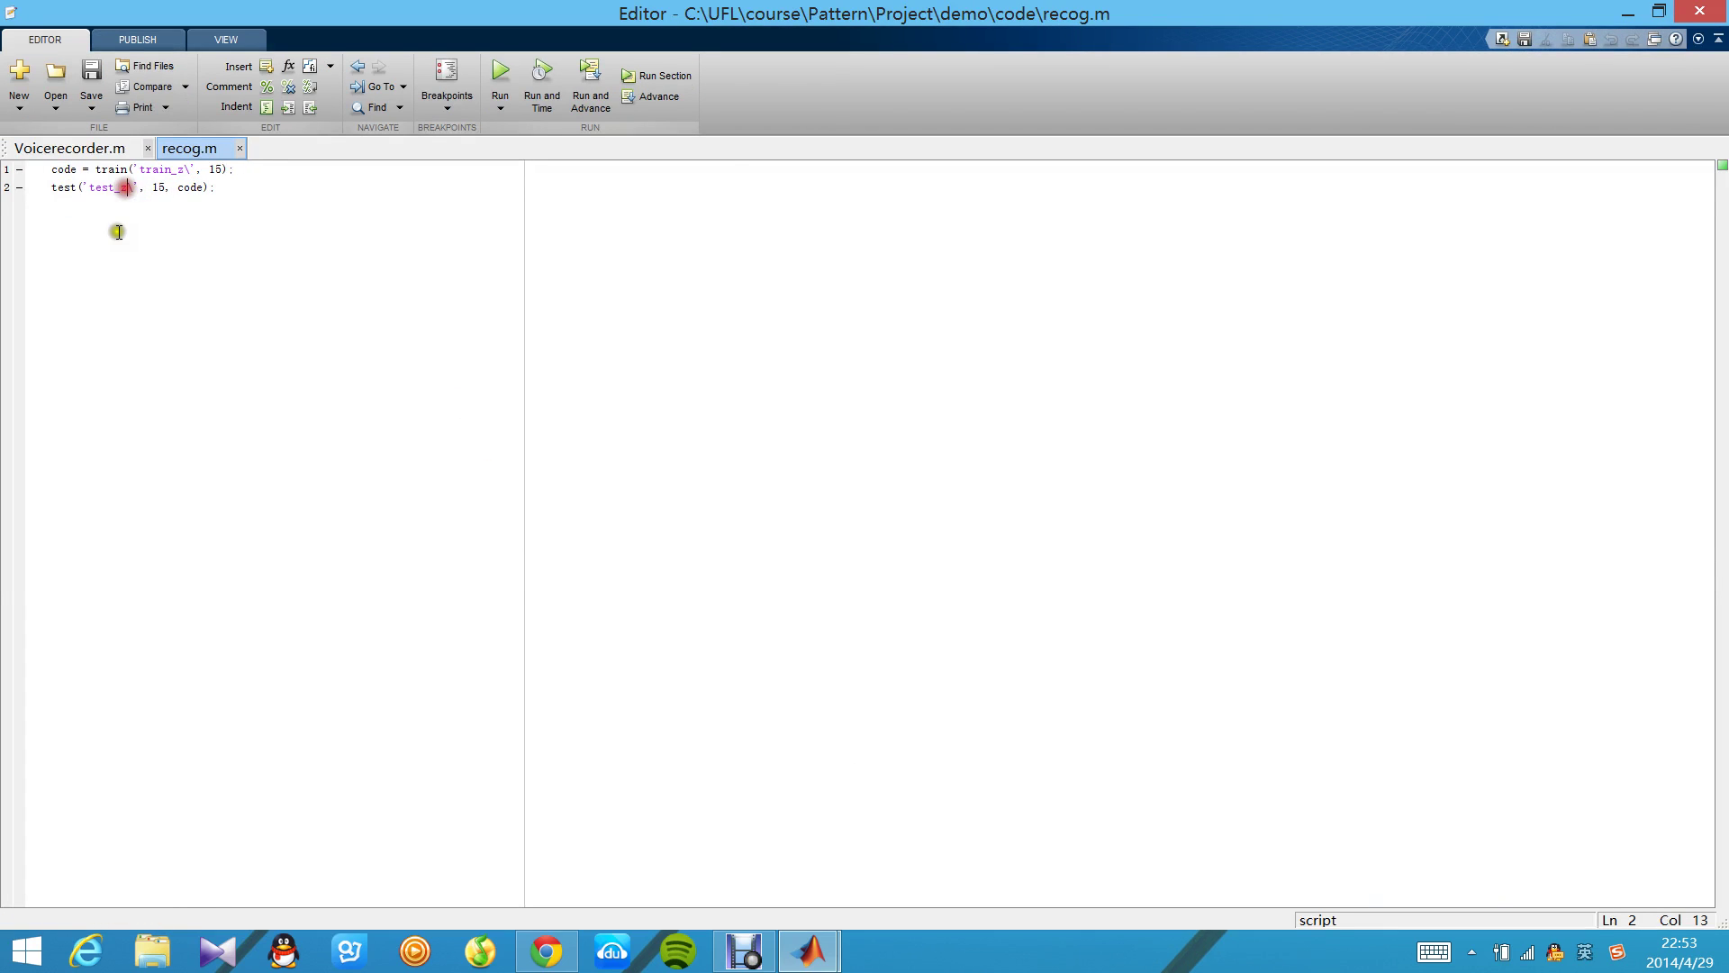
pyautogui.press('BackSpace')
pyautogui.write('recorder')
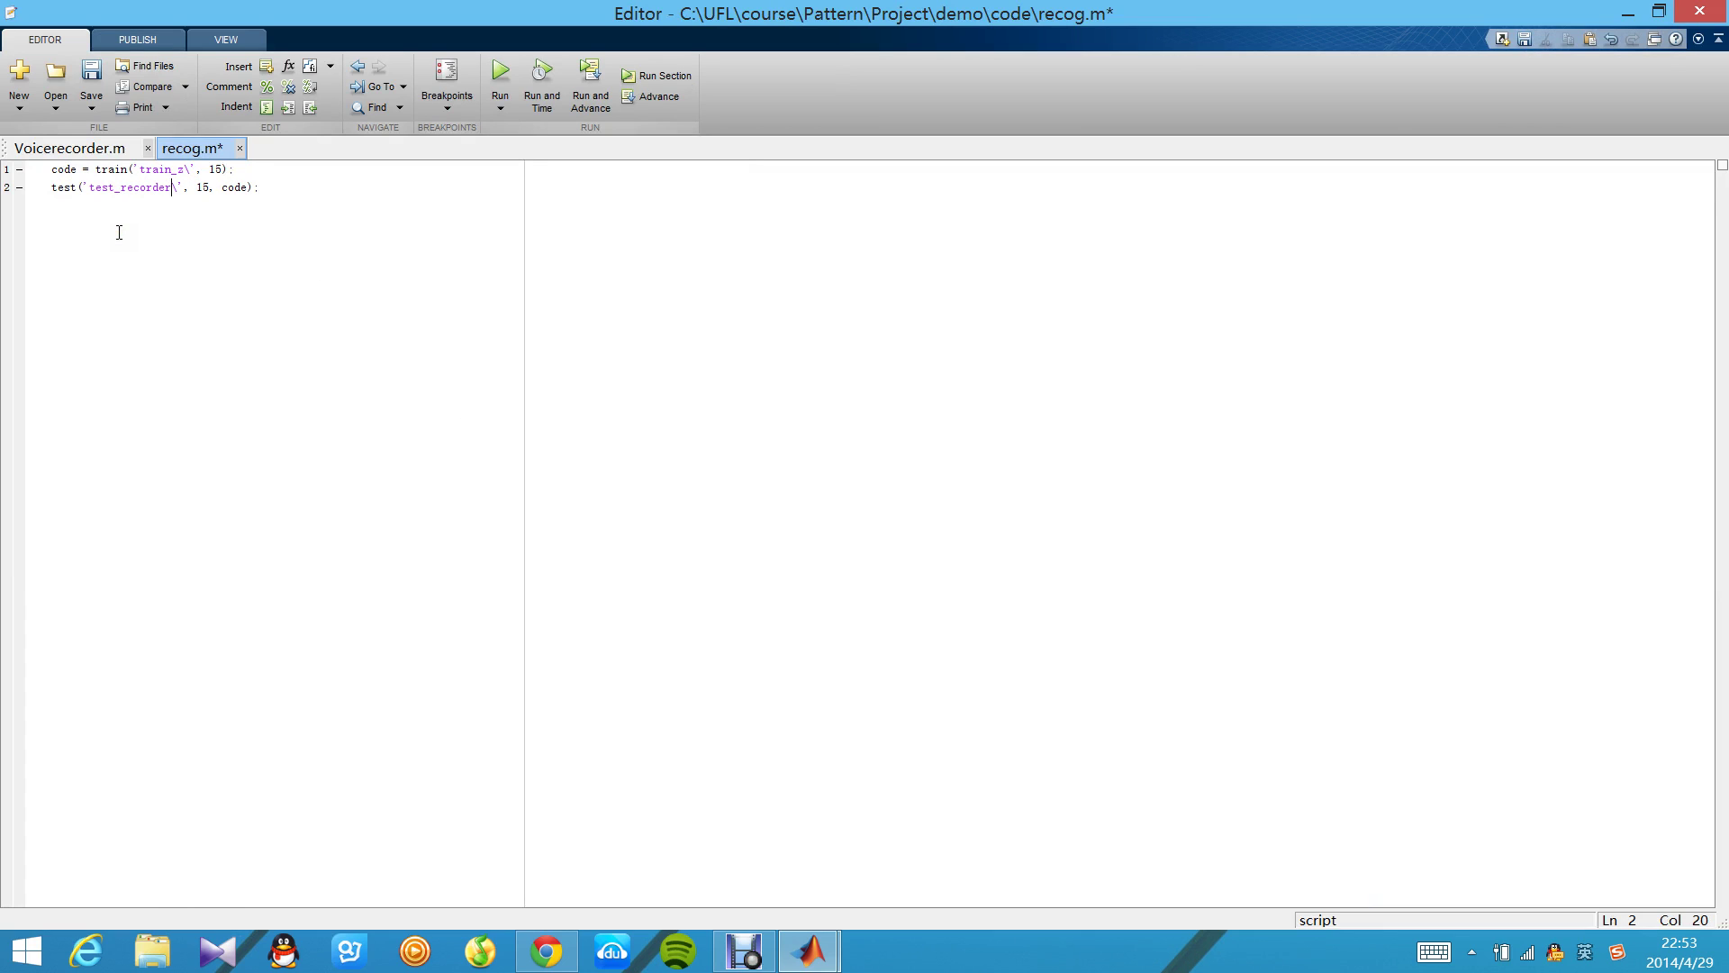
# - Change the speaker count from 15 to 2, save recog.m, and view the results
pyautogui.doubleClick(204, 188)
pyautogui.write('2')
pyautogui.click(92, 85)
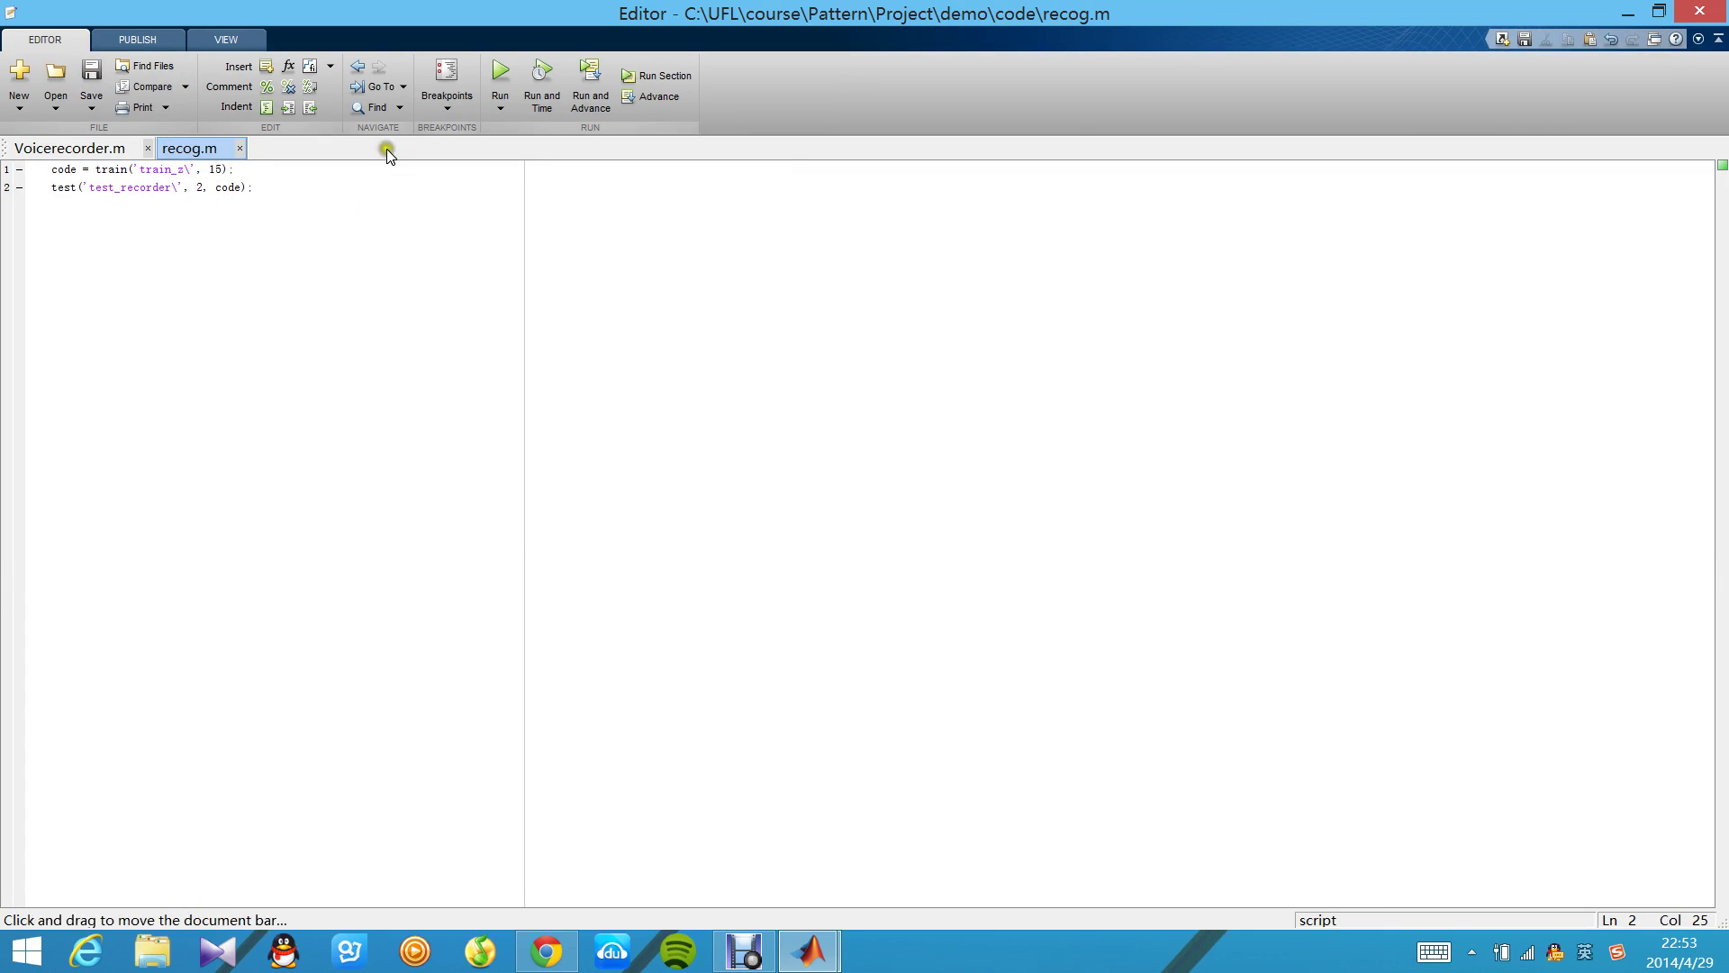
pyautogui.click(505, 68)
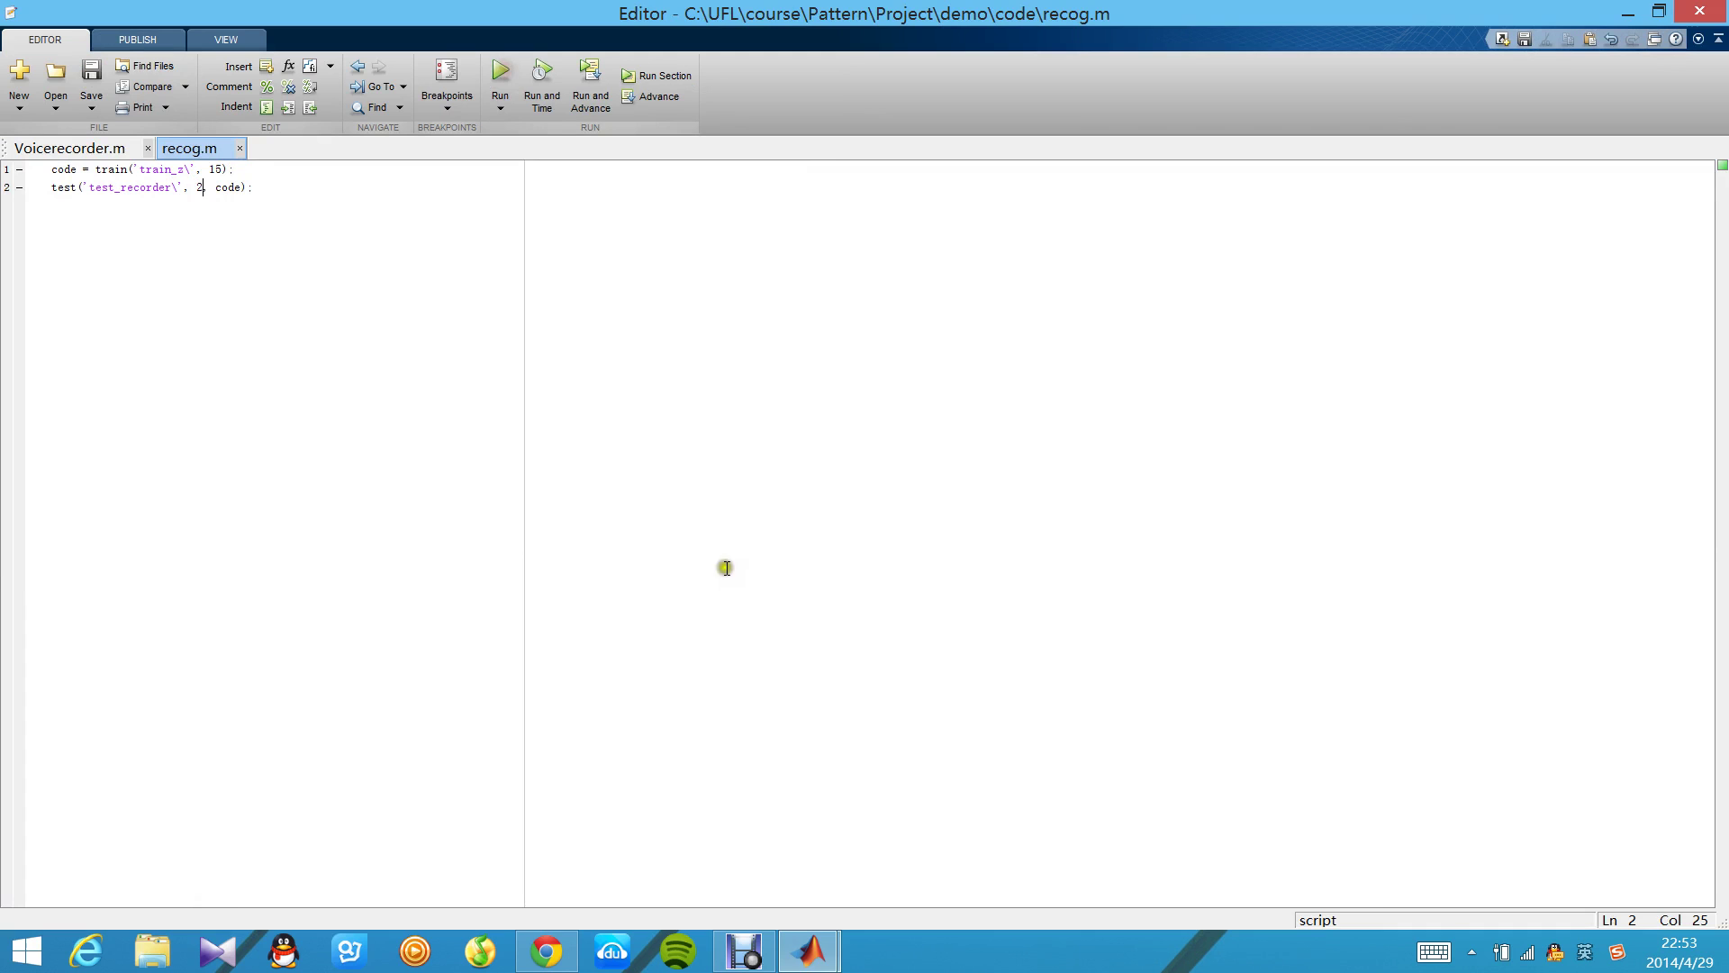
pyautogui.click(809, 952)
pyautogui.click(686, 845)
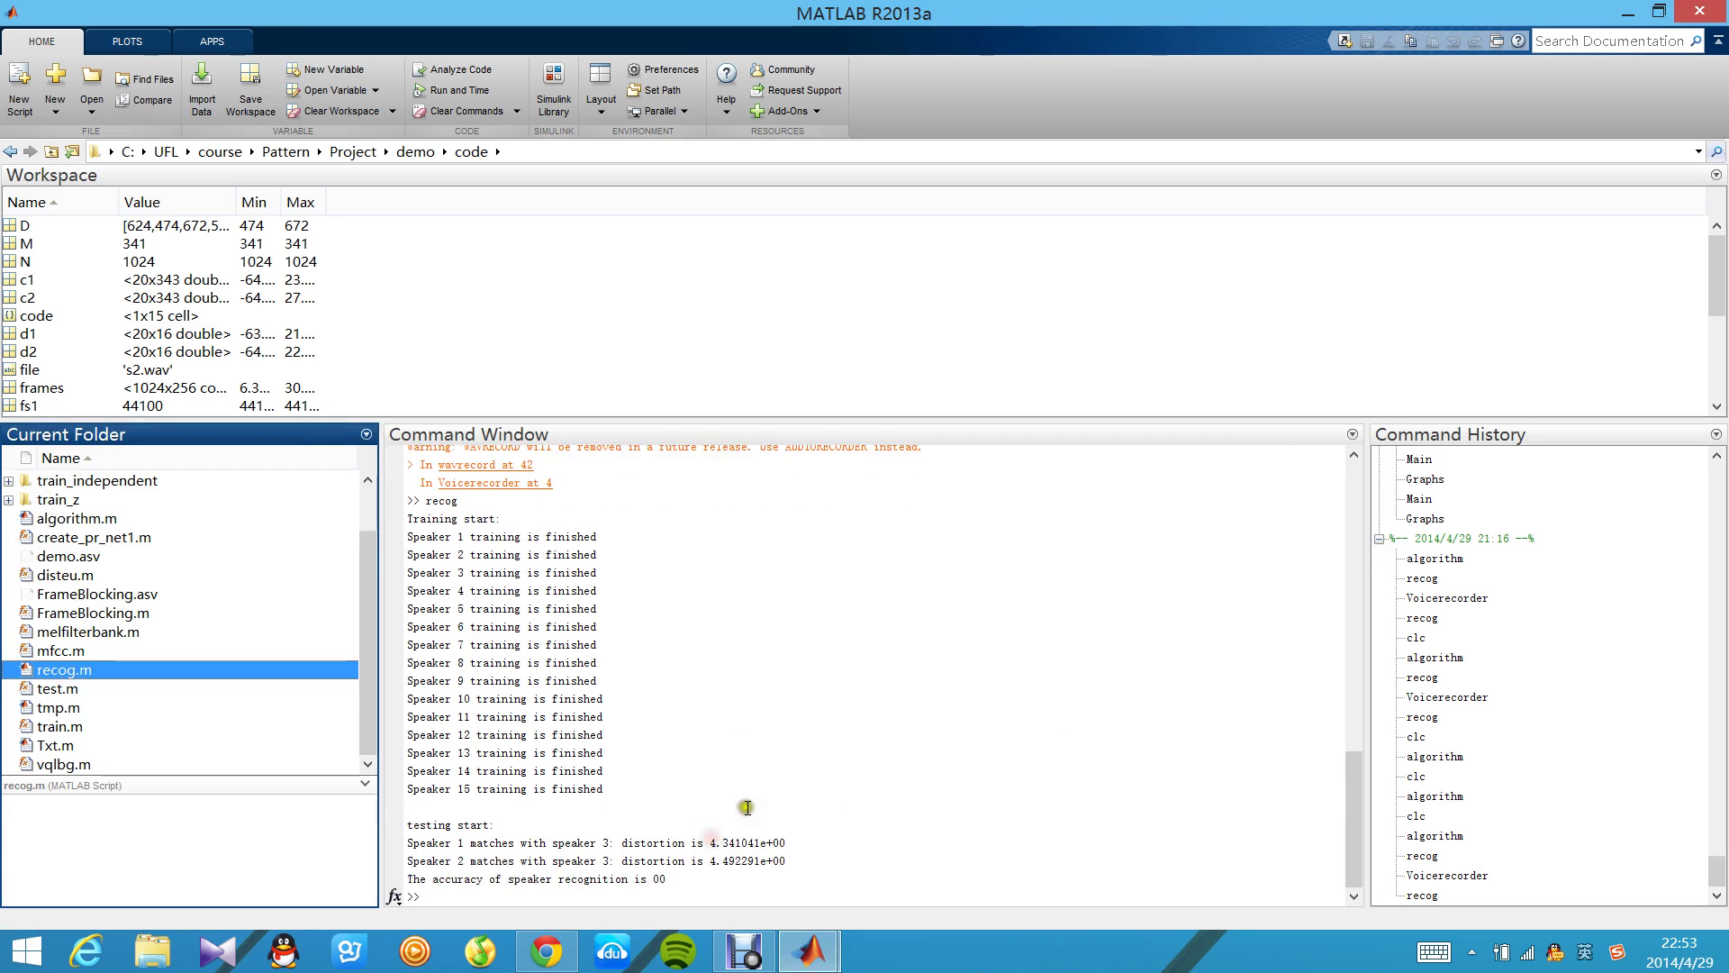